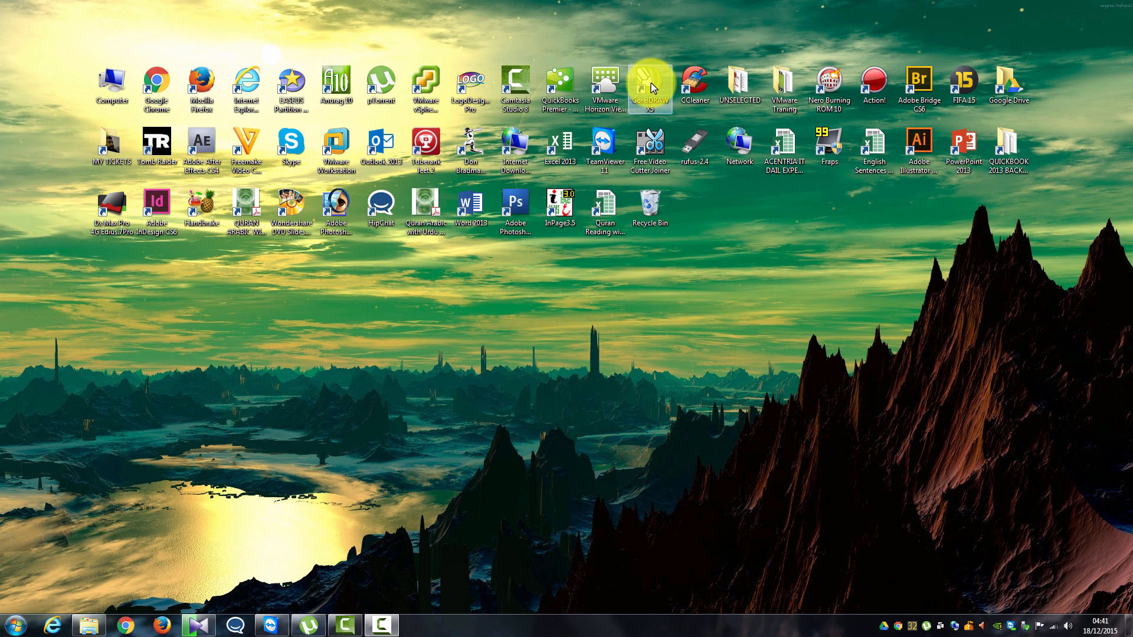
left_click(6, 628)
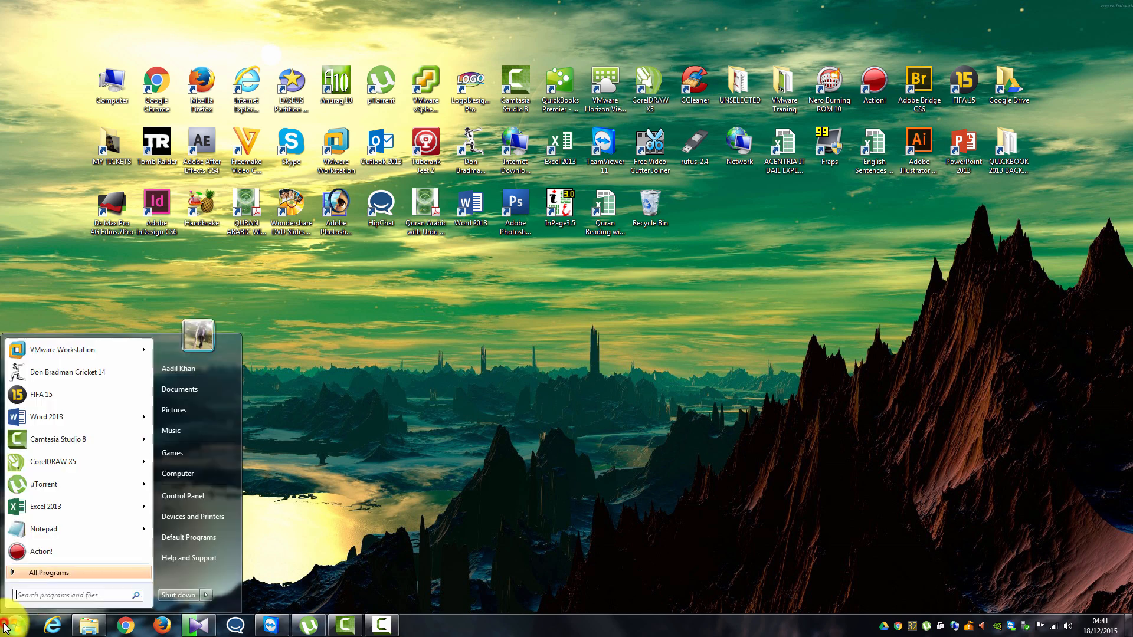
mouse_move(79, 460)
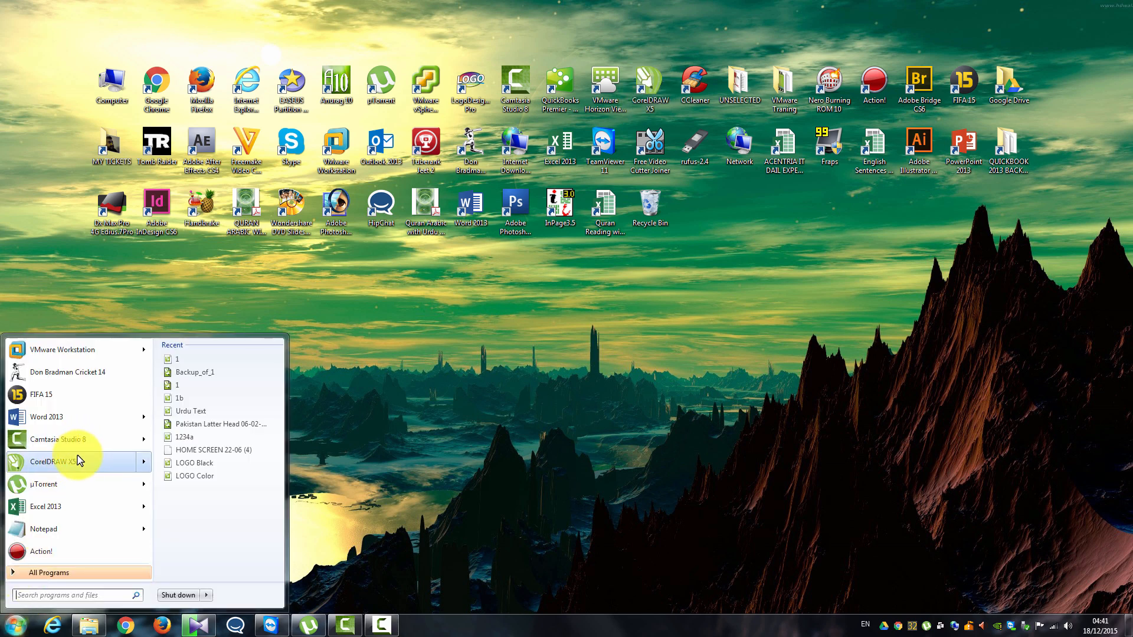
left_click(692, 376)
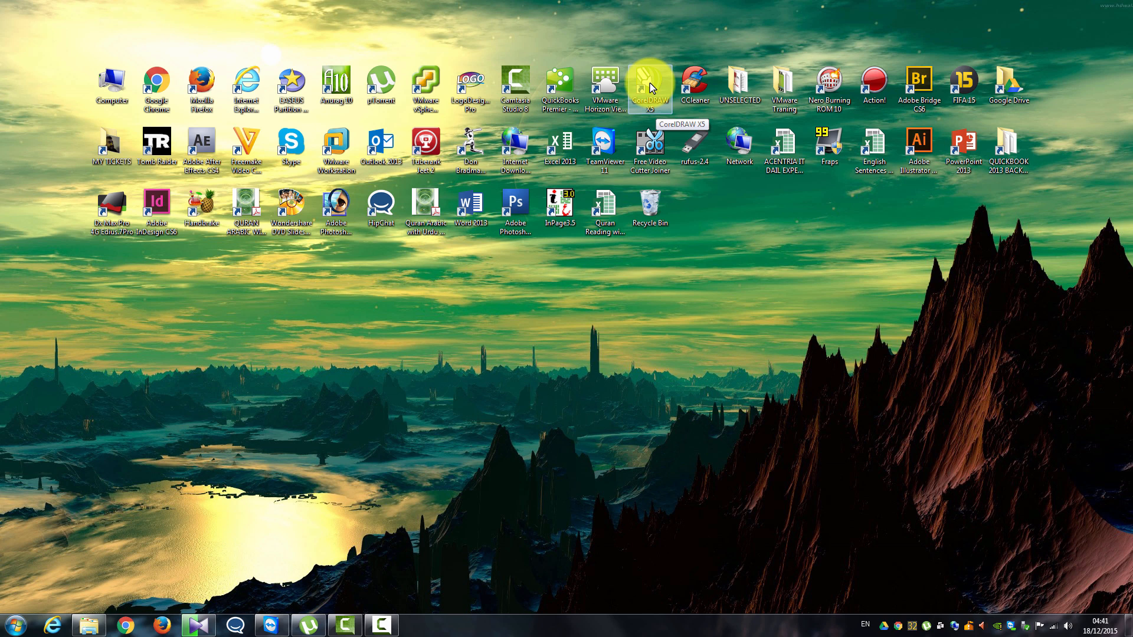
Launch CorelDRAW X5 from the desktop and dismiss the Free Corel KPT Collections notice
double_click(651, 88)
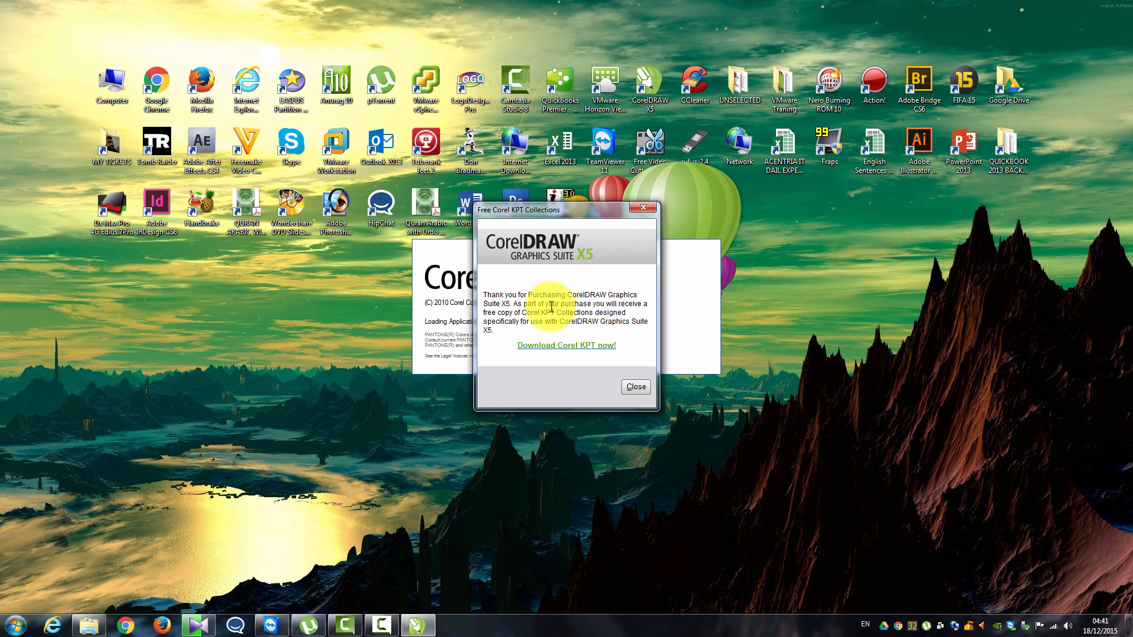
left_click_drag(533, 210, 815, 216)
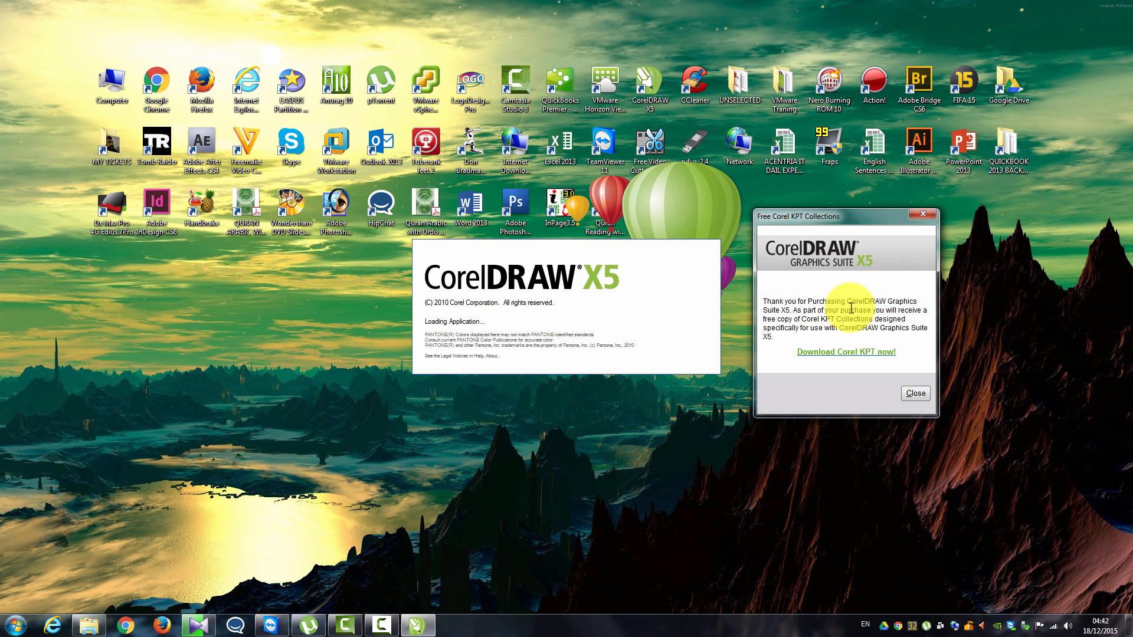
left_click(916, 394)
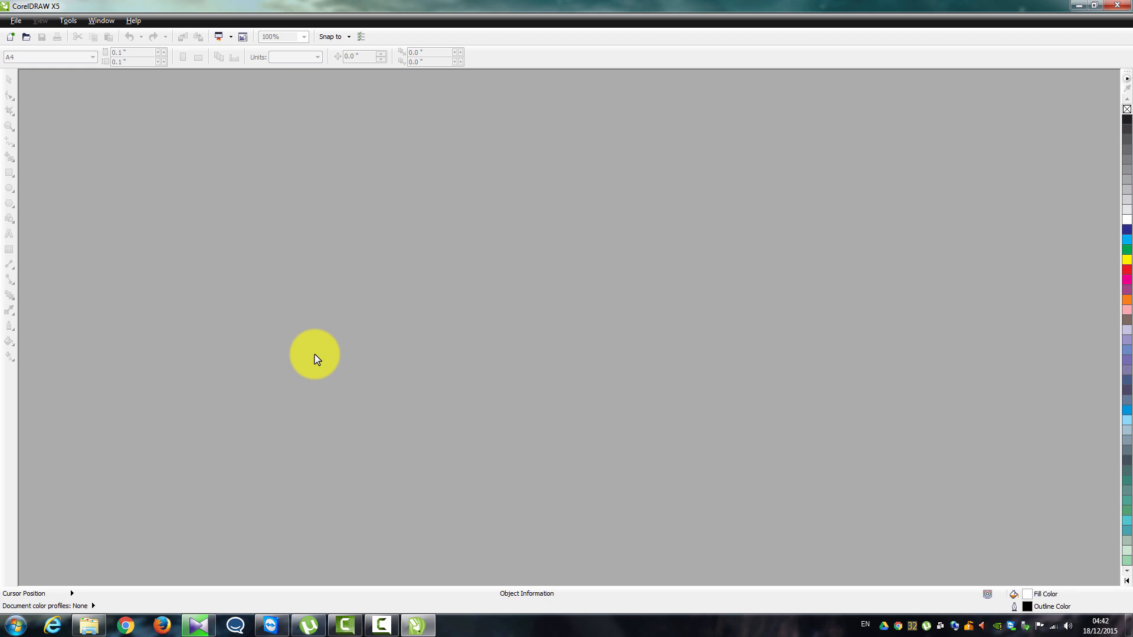
Start a new document and name it LESSON 1
left_click(14, 21)
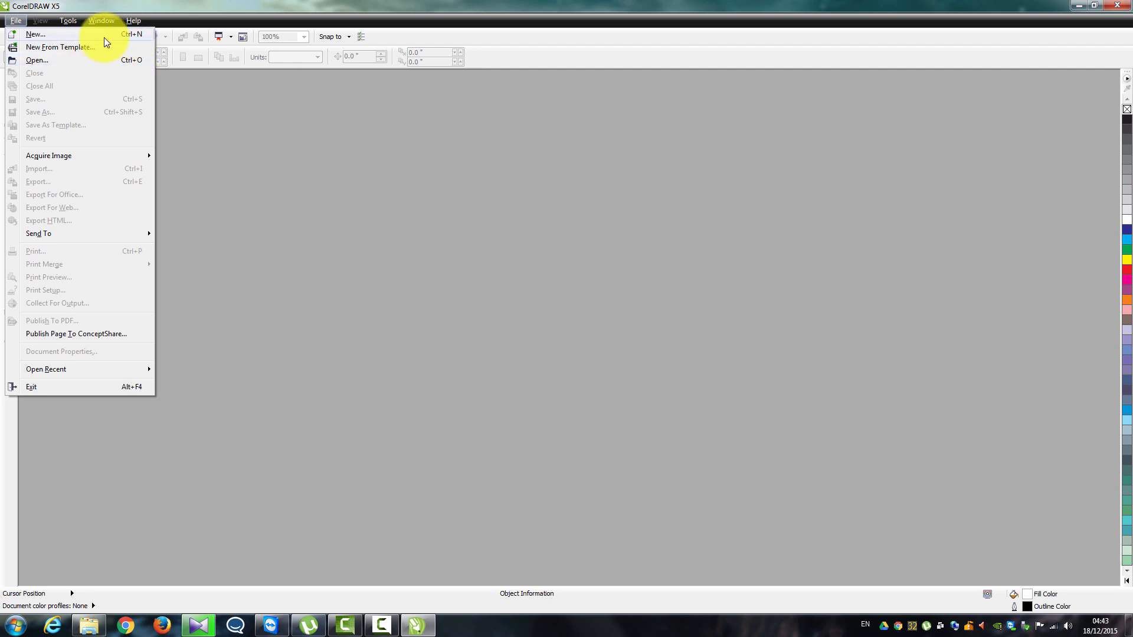
left_click(523, 39)
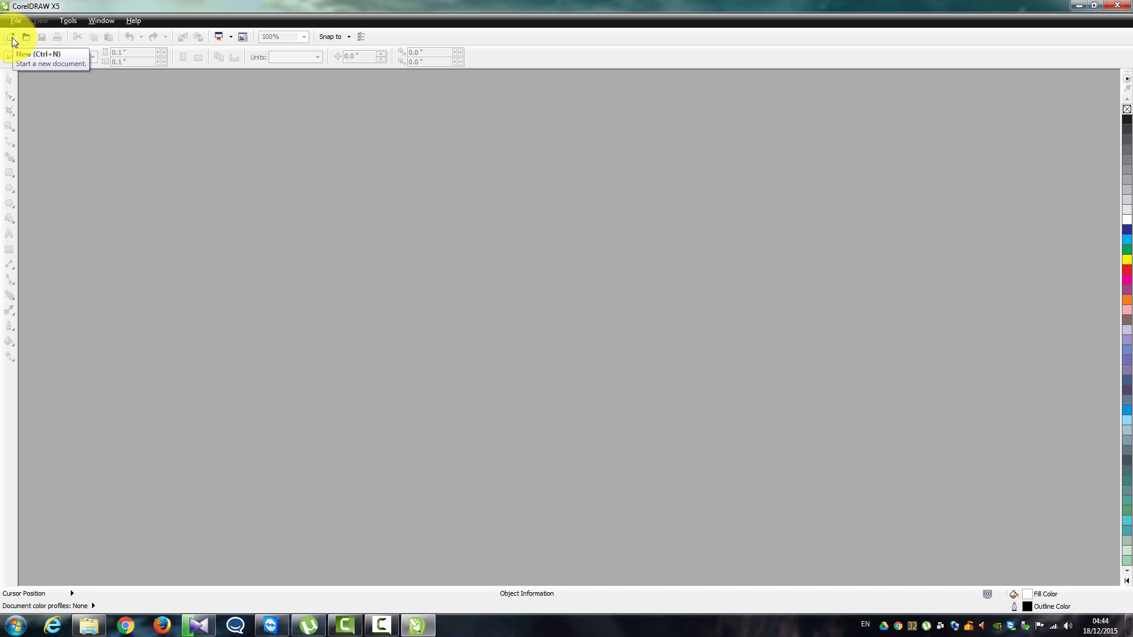
left_click(12, 40)
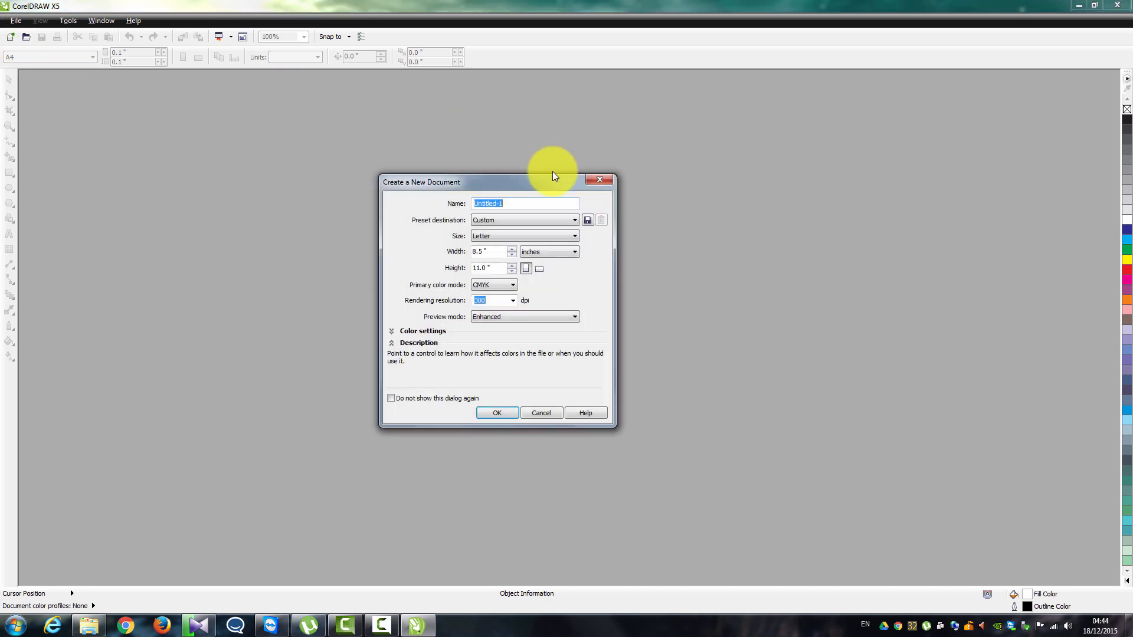
left_click_drag(539, 177, 526, 155)
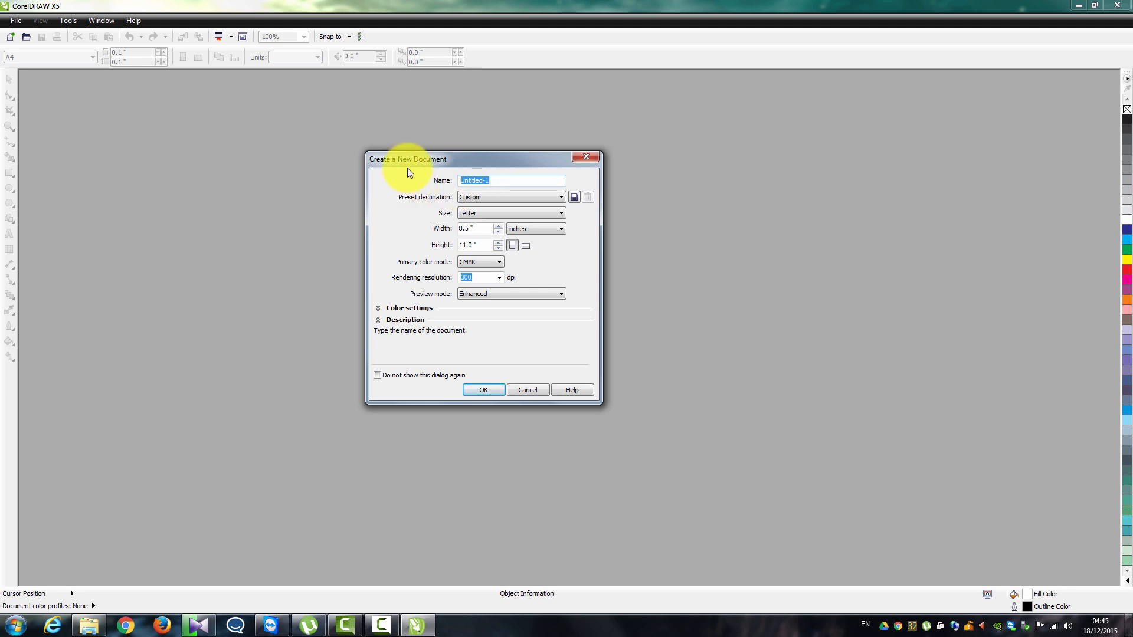
type("LESSON 1")
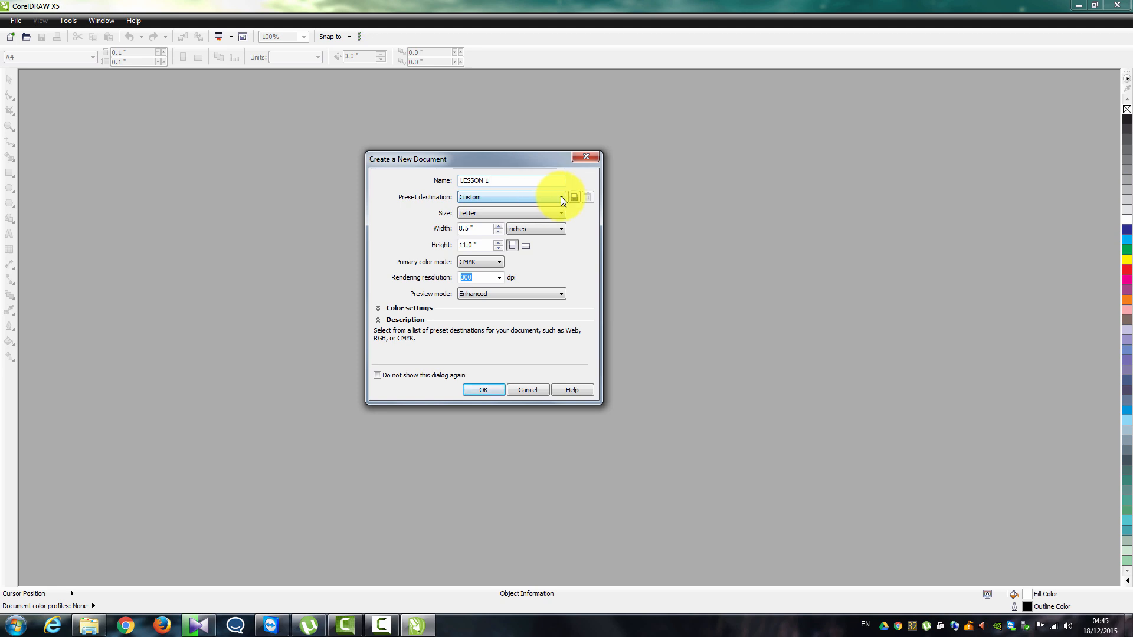
Examine the page size, width, height, measurement unit and primary color mode options for the new document
left_click(493, 212)
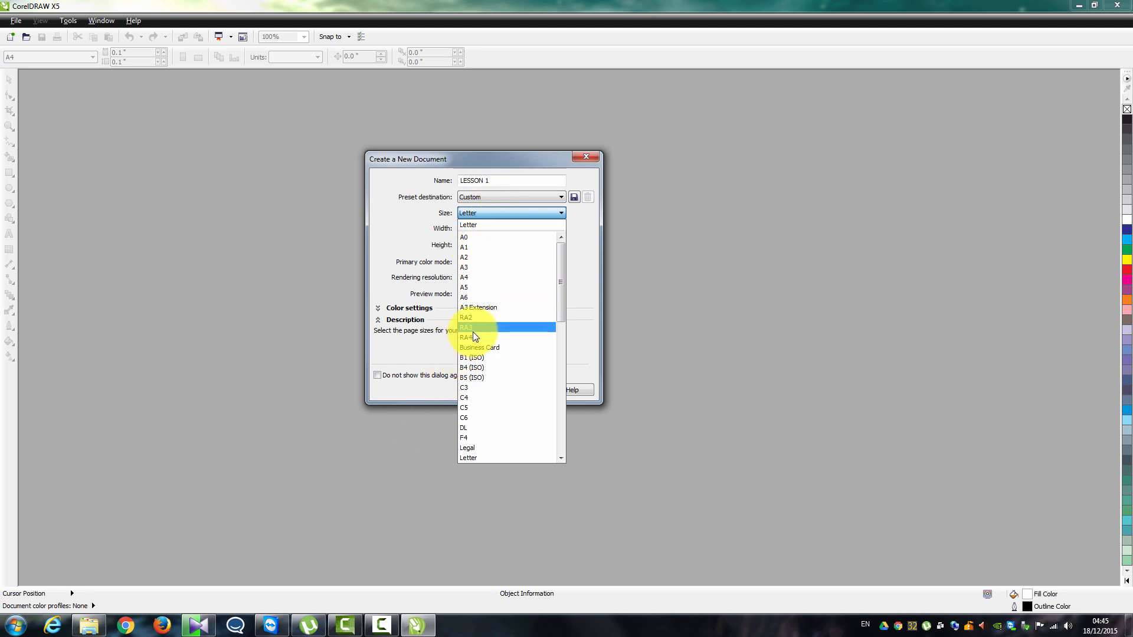
left_click(397, 227)
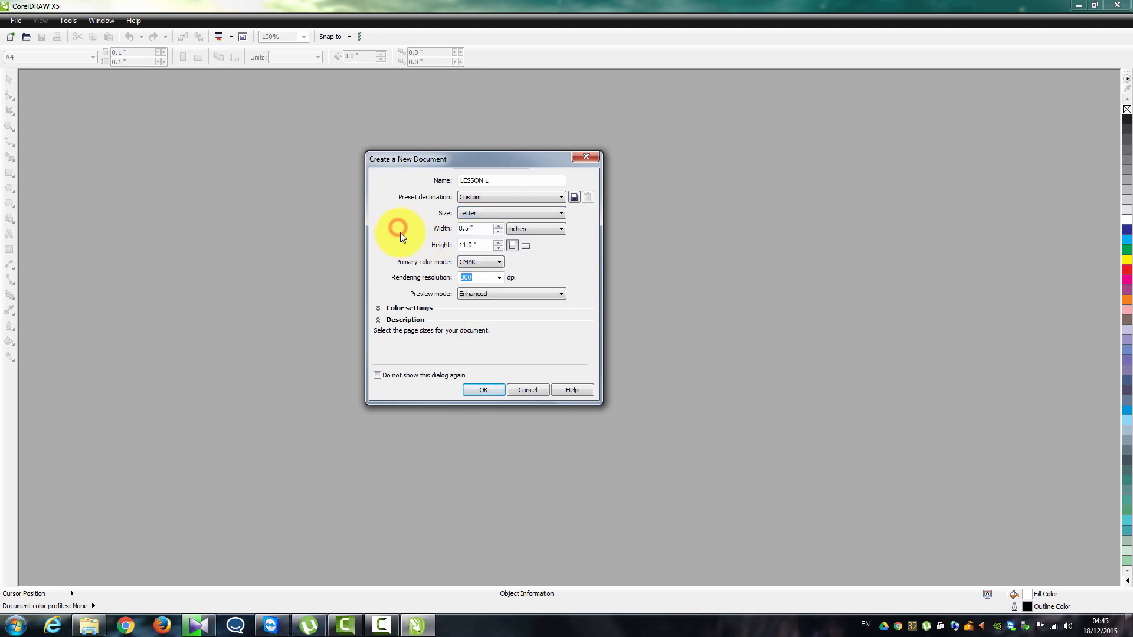
double_click(469, 228)
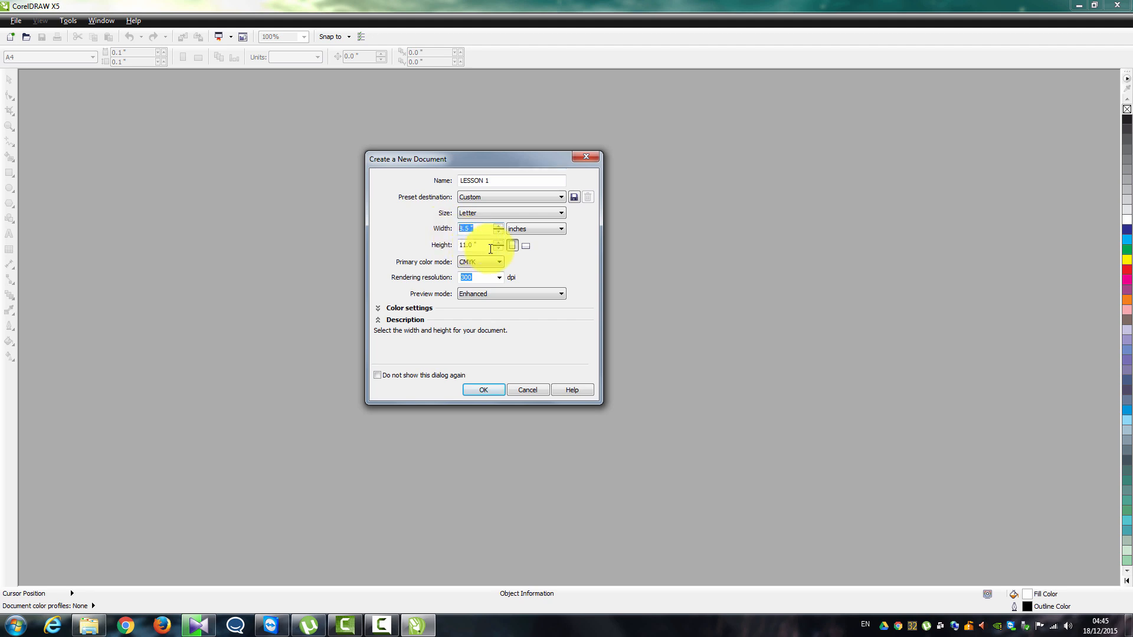
double_click(472, 245)
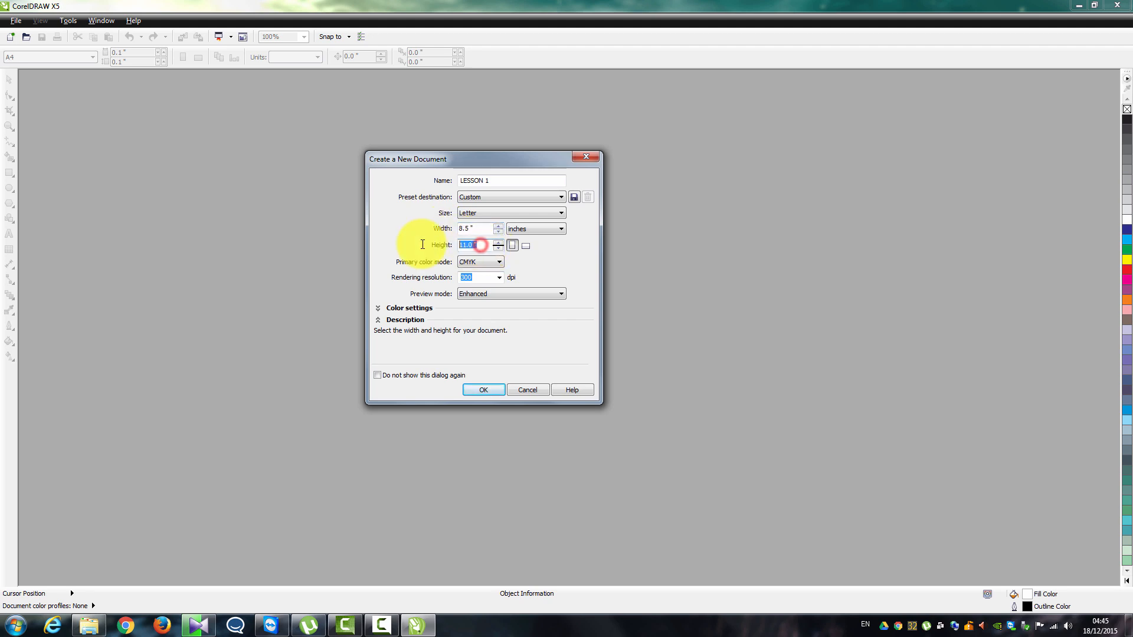
double_click(470, 228)
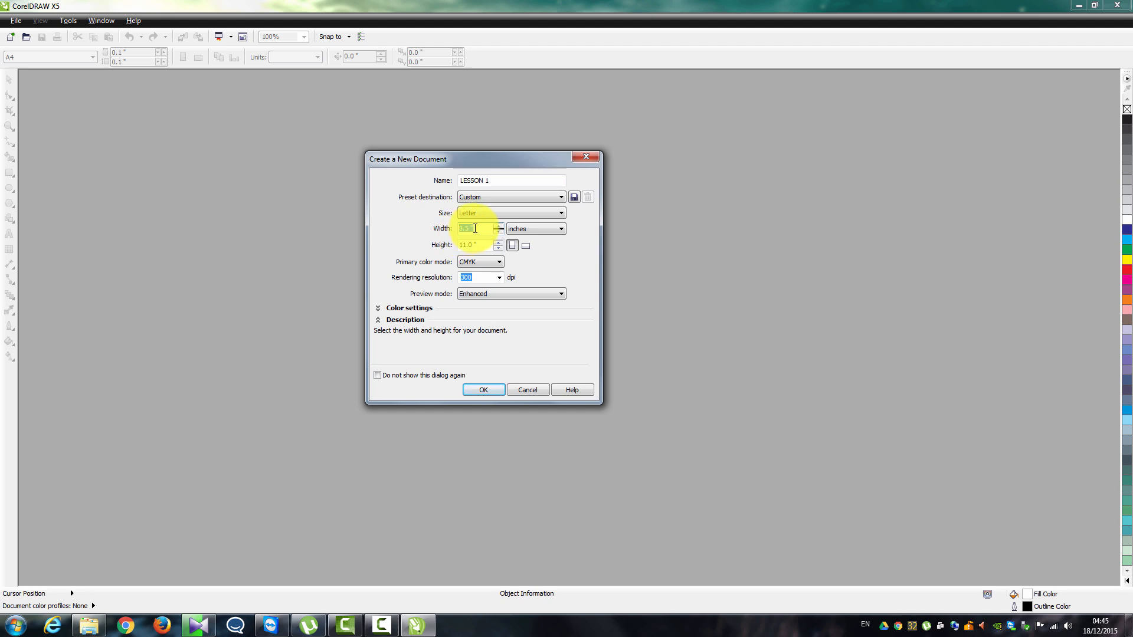
left_click(537, 229)
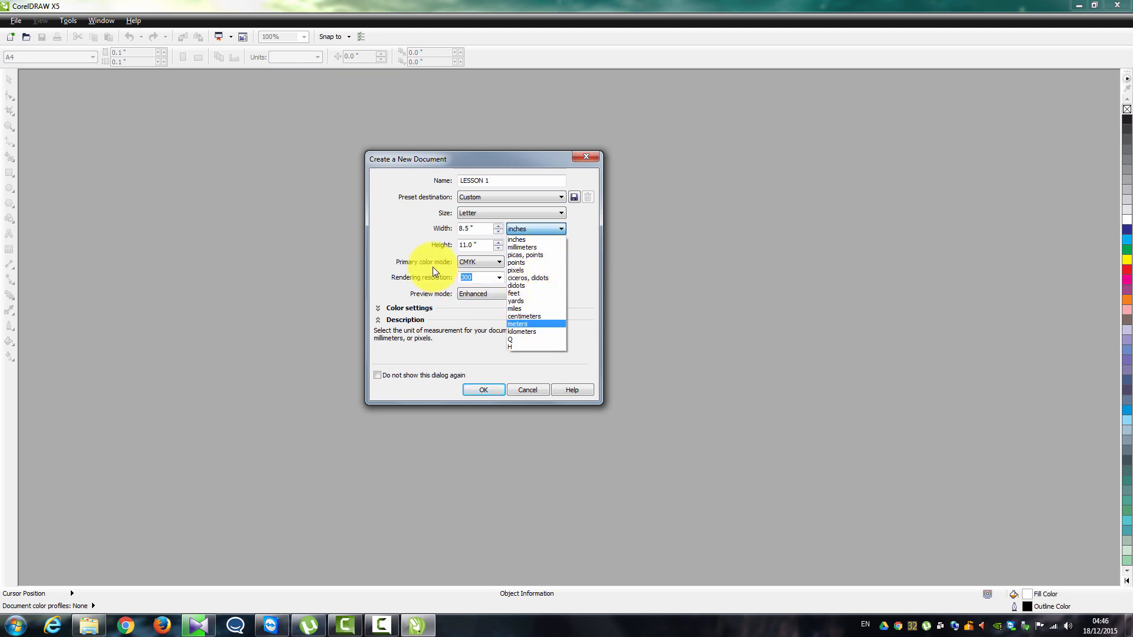
left_click(378, 230)
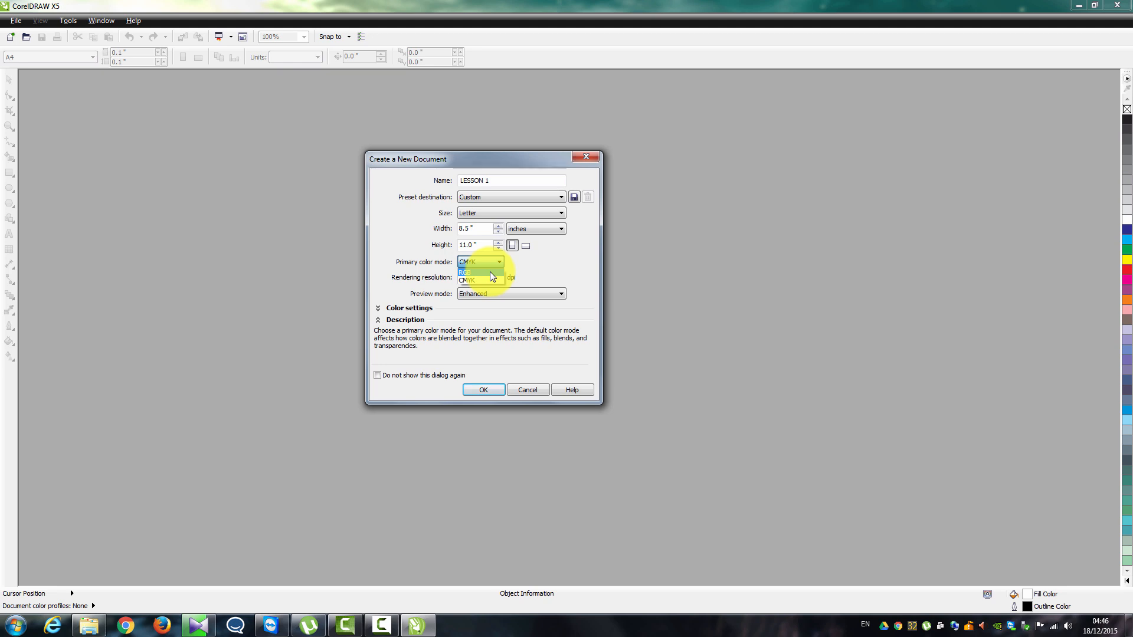
key("Tab")
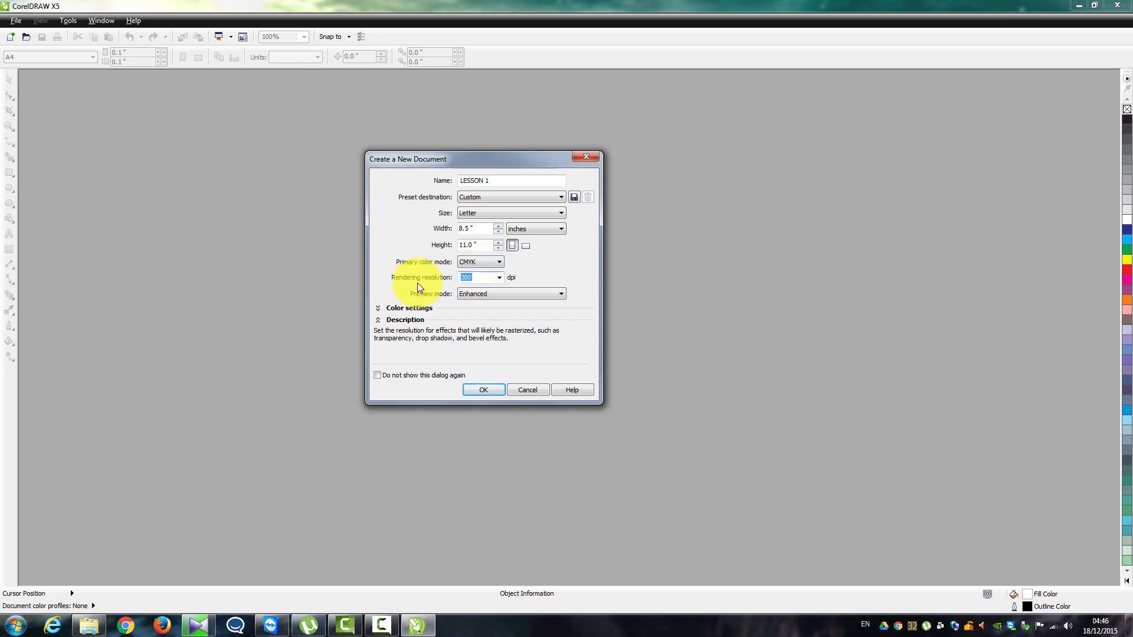
Choose a rendering resolution of 300 dpi and create the document
left_click(499, 277)
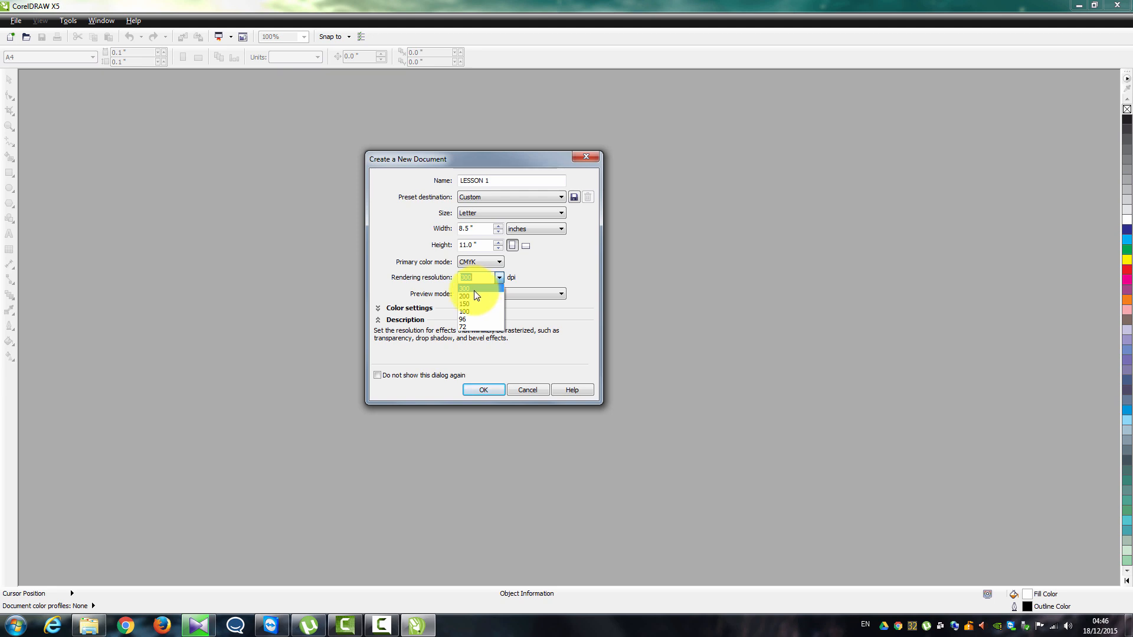
left_click(474, 289)
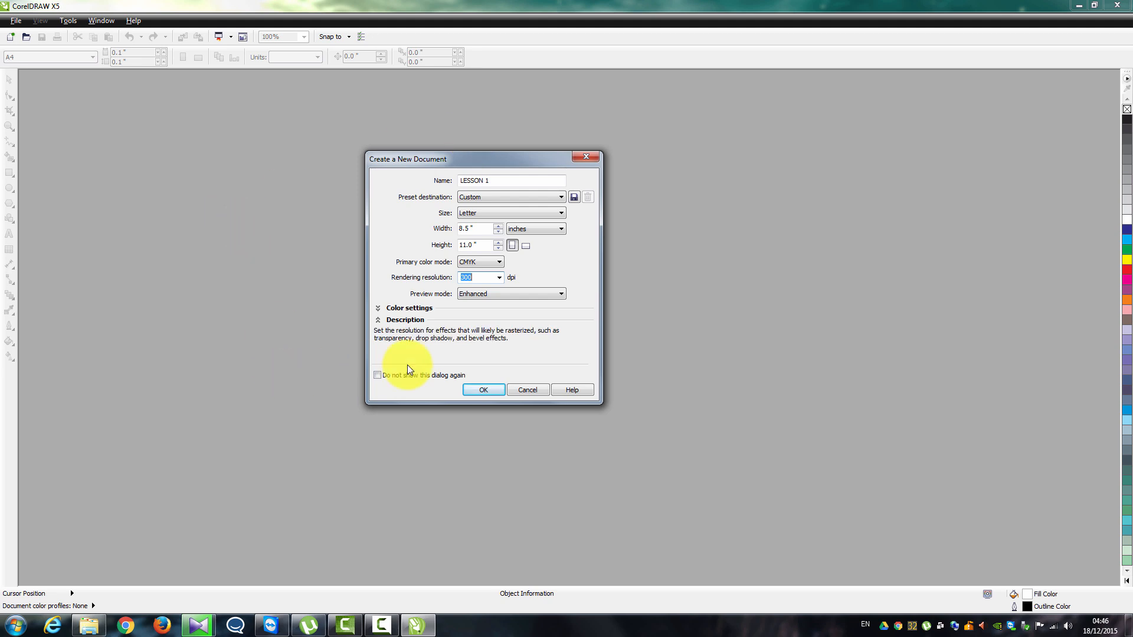
left_click(475, 390)
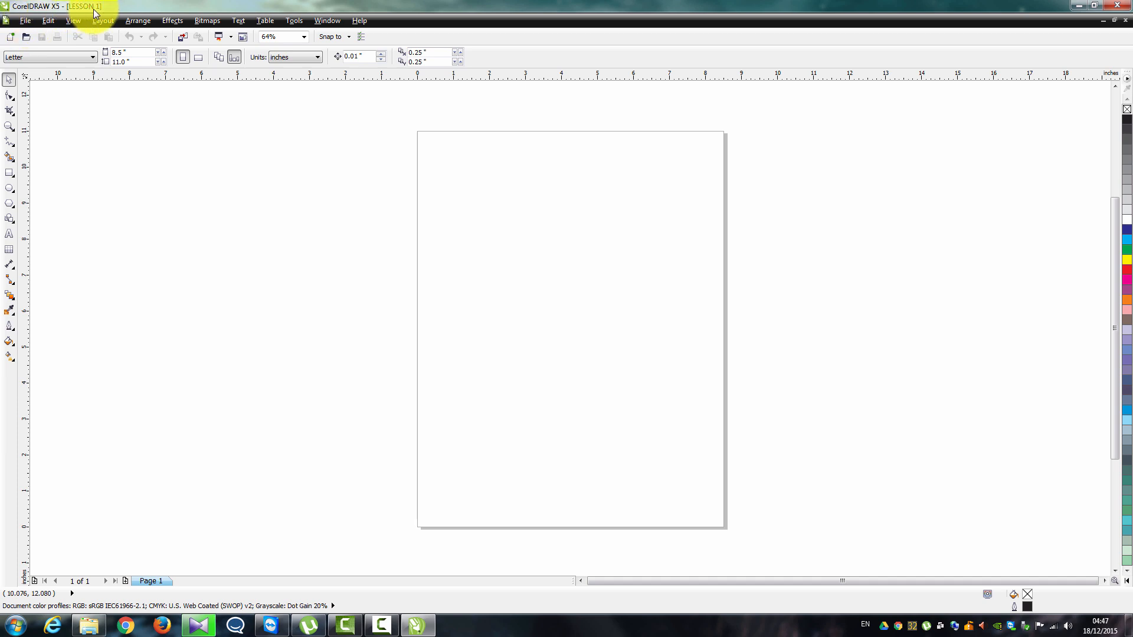
left_click(28, 23)
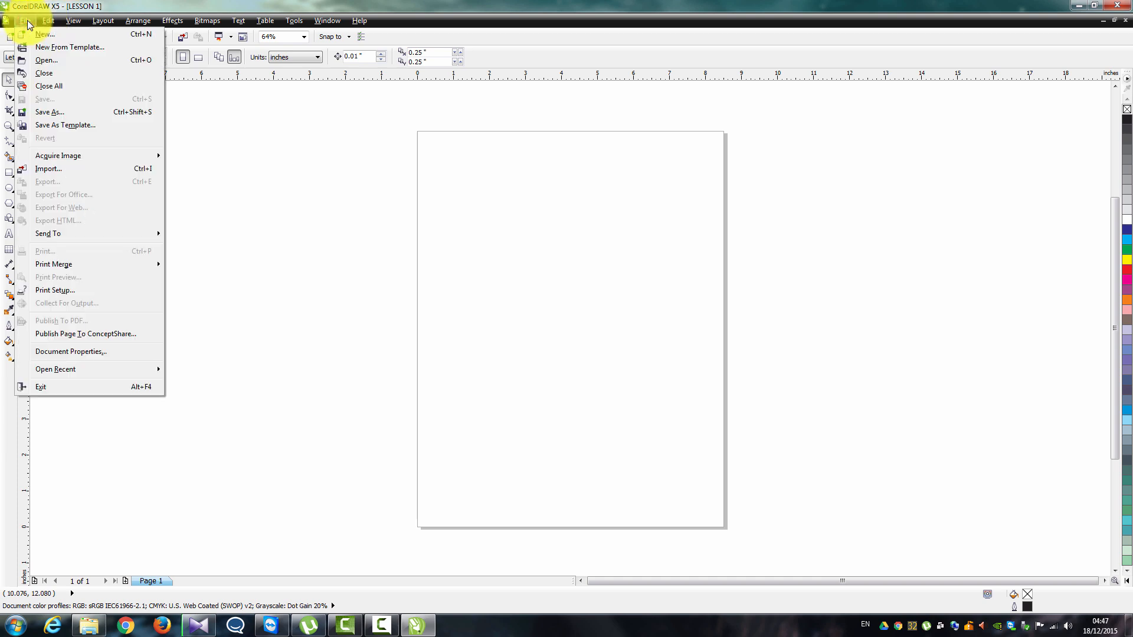
mouse_move(48, 24)
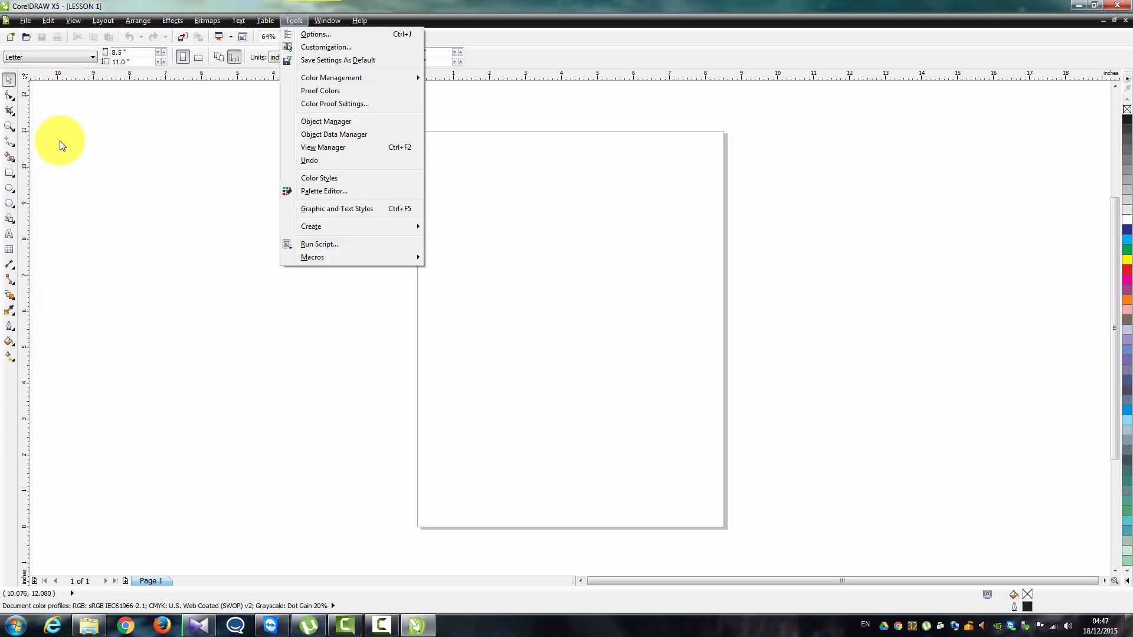
left_click(62, 146)
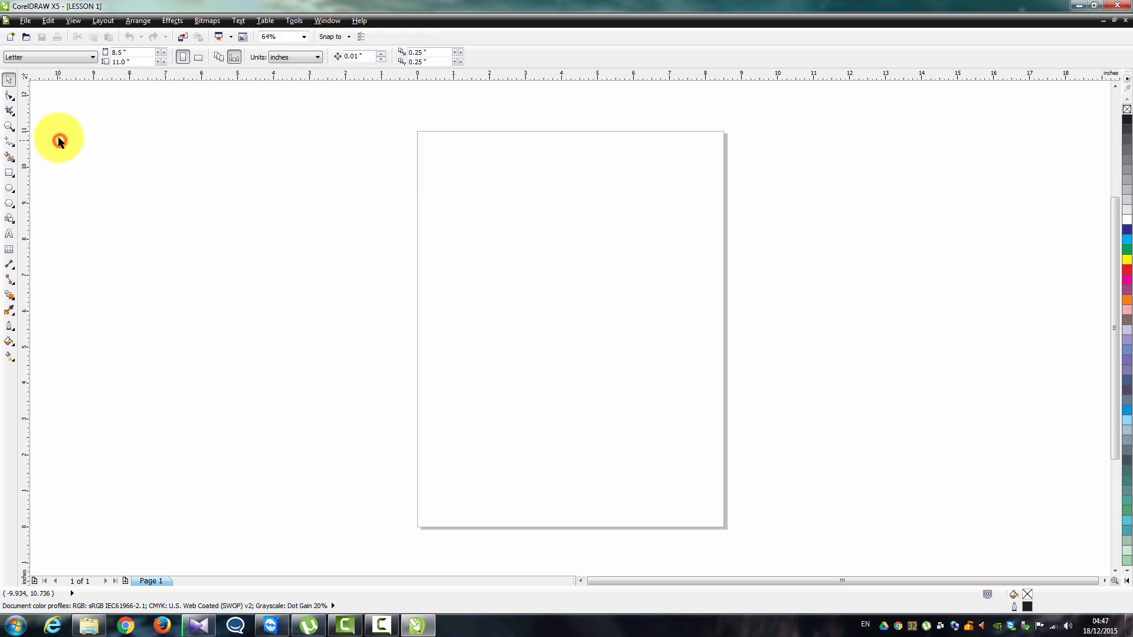
Try the page sizes A4 and A1 on the blank page and return it to Letter
left_click(46, 59)
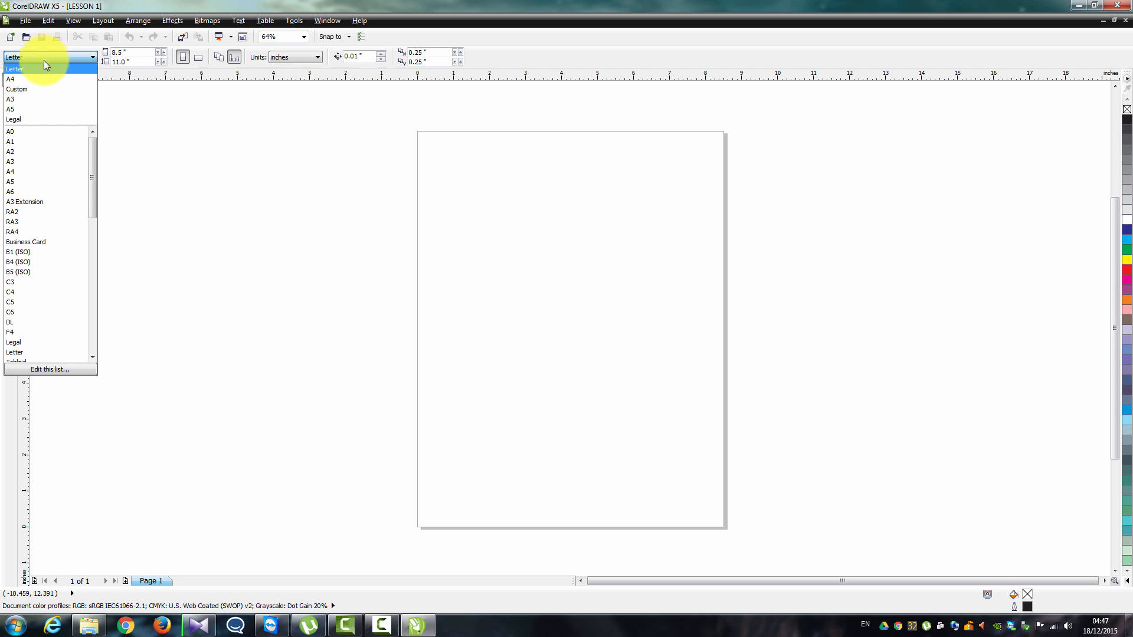
left_click(34, 171)
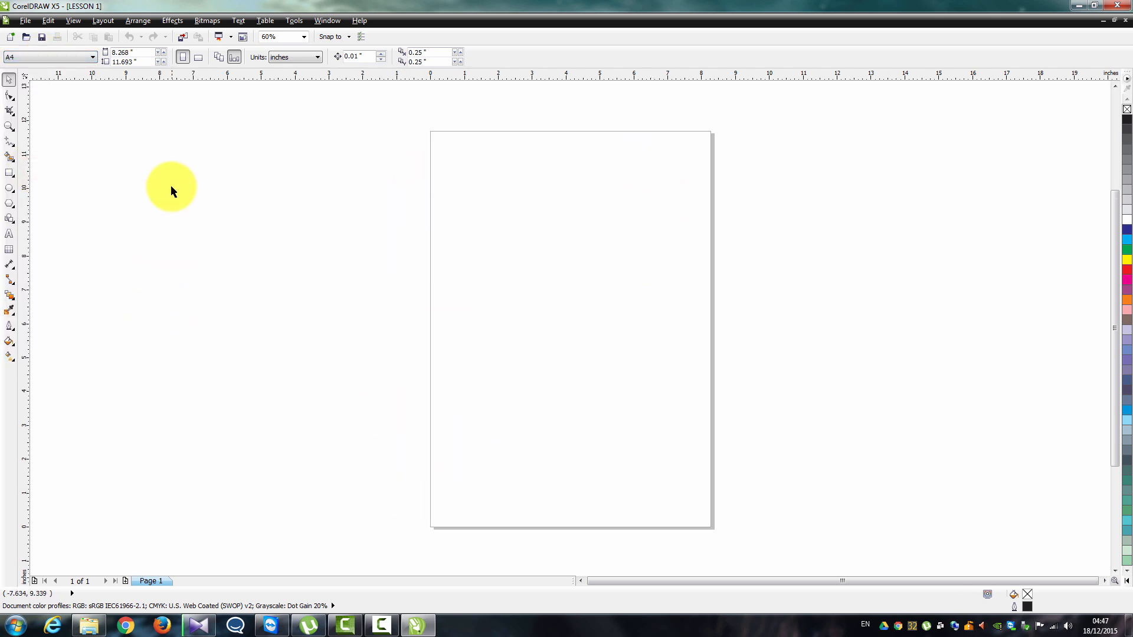
left_click(67, 59)
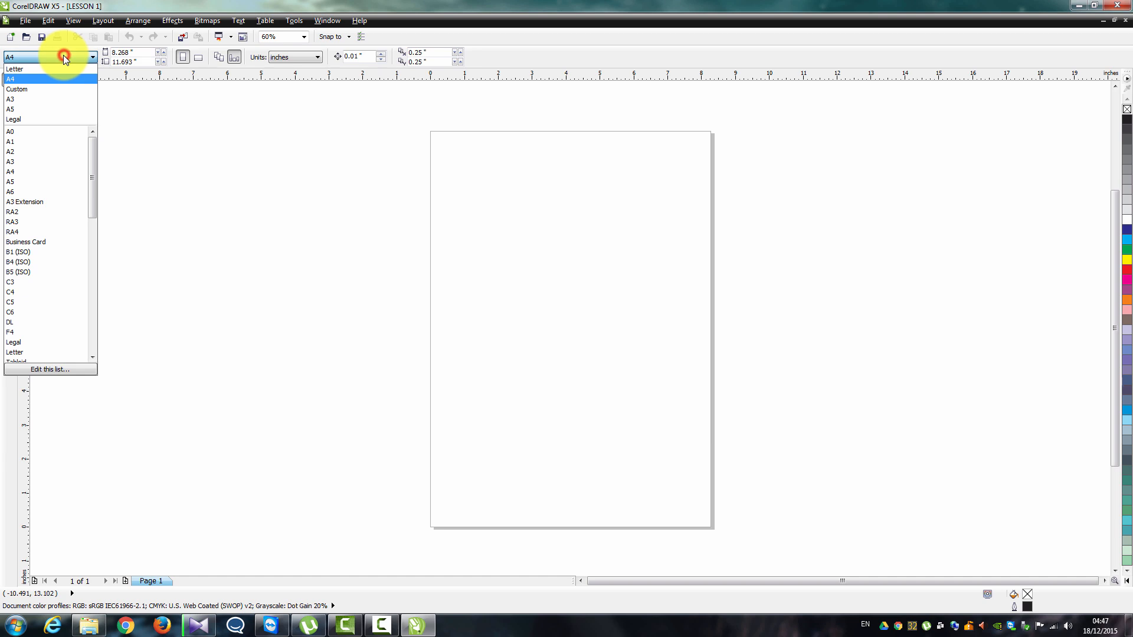
left_click(63, 142)
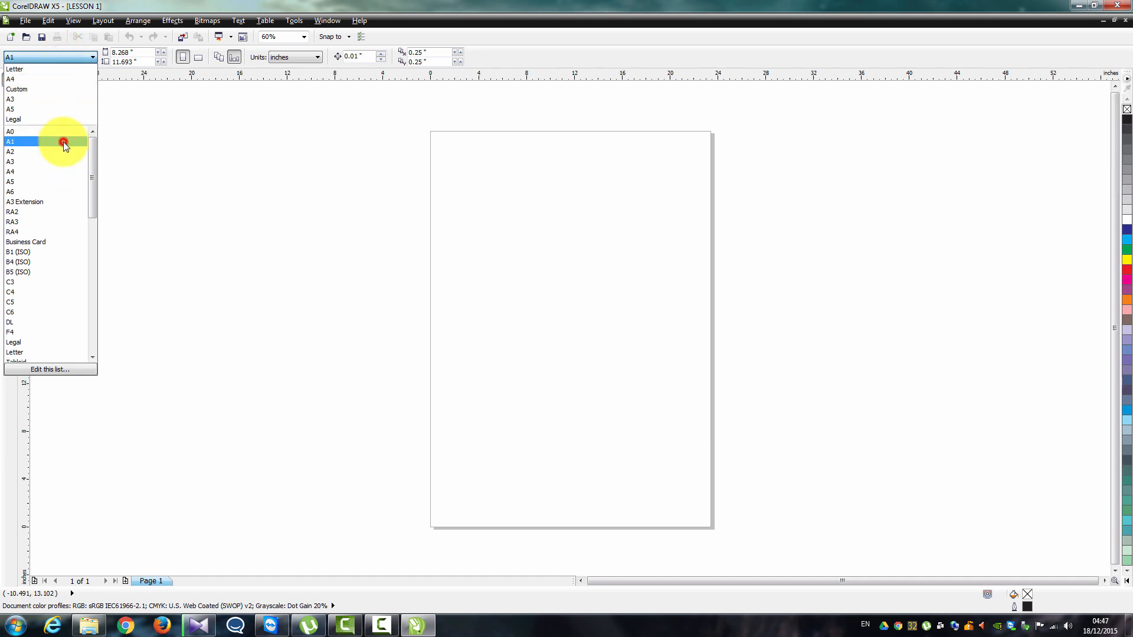
left_click(41, 56)
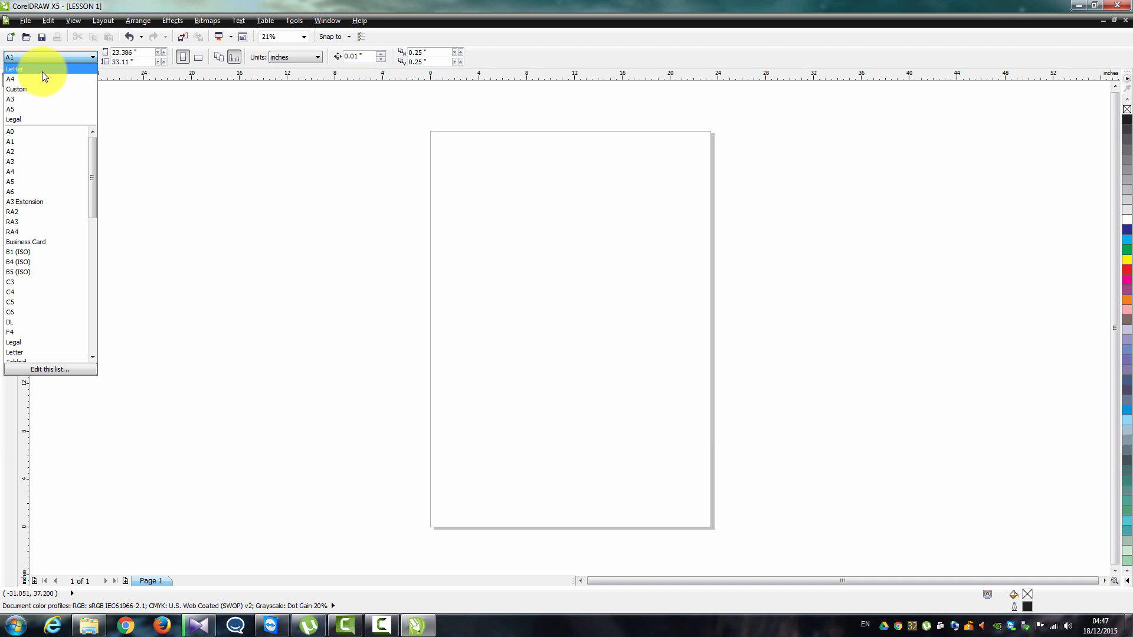
left_click(42, 70)
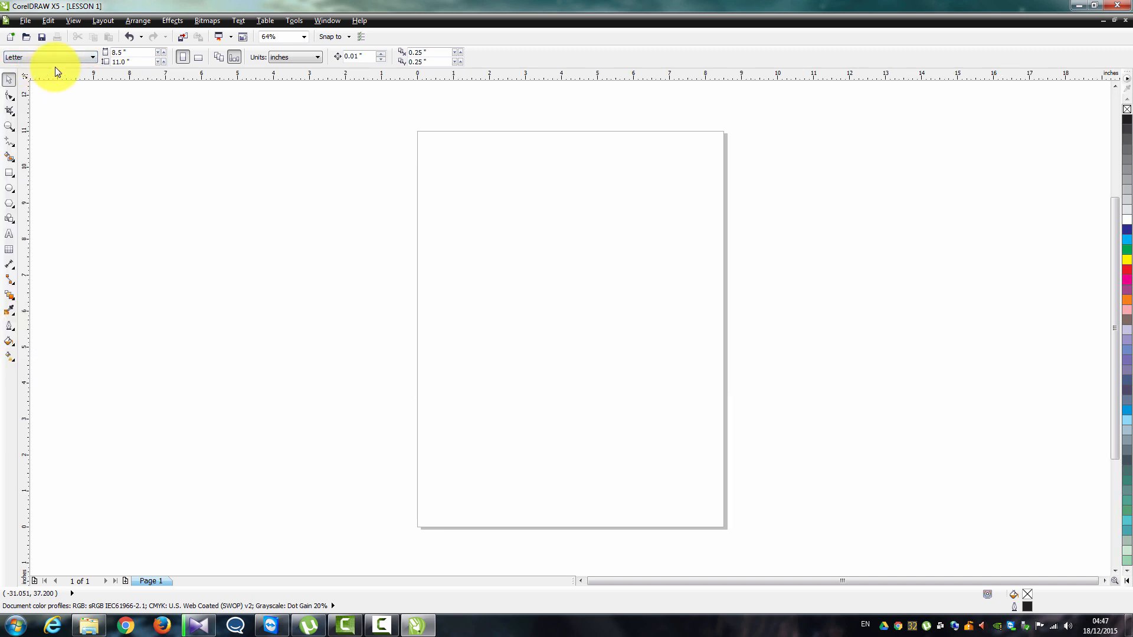
Set the page size to A4 and turn the page to landscape orientation
left_click(39, 56)
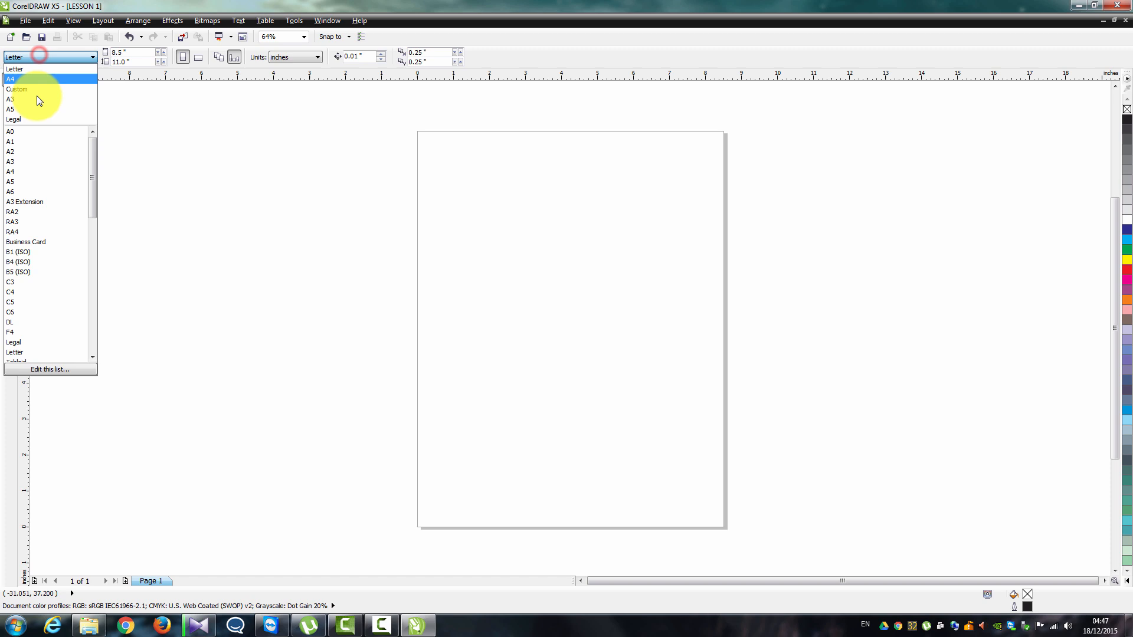
left_click(26, 171)
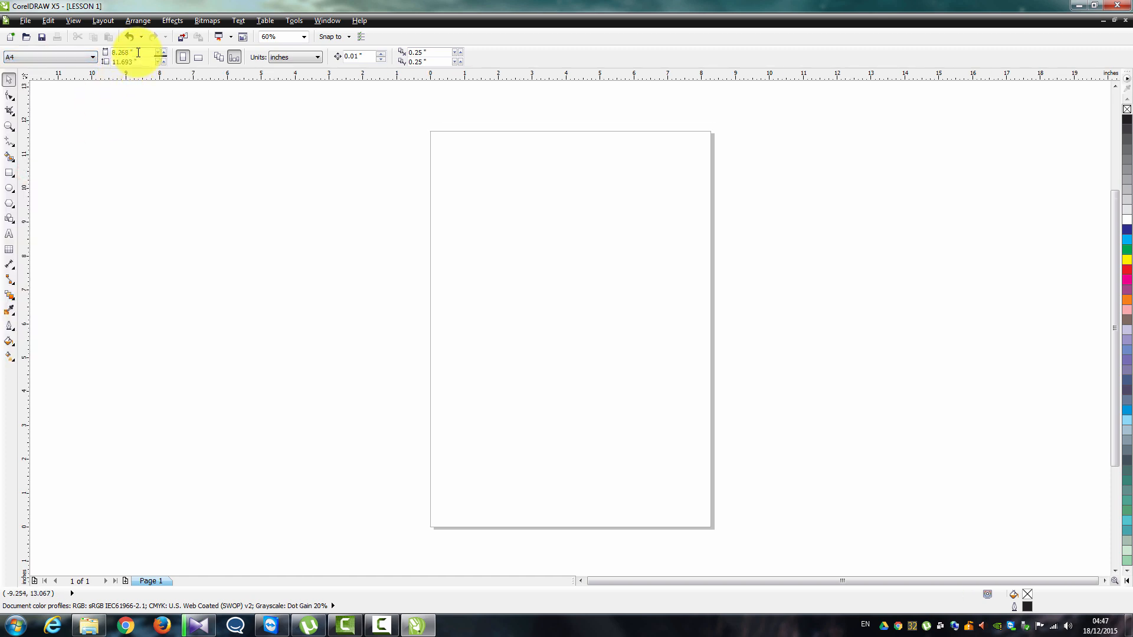
left_click(144, 61)
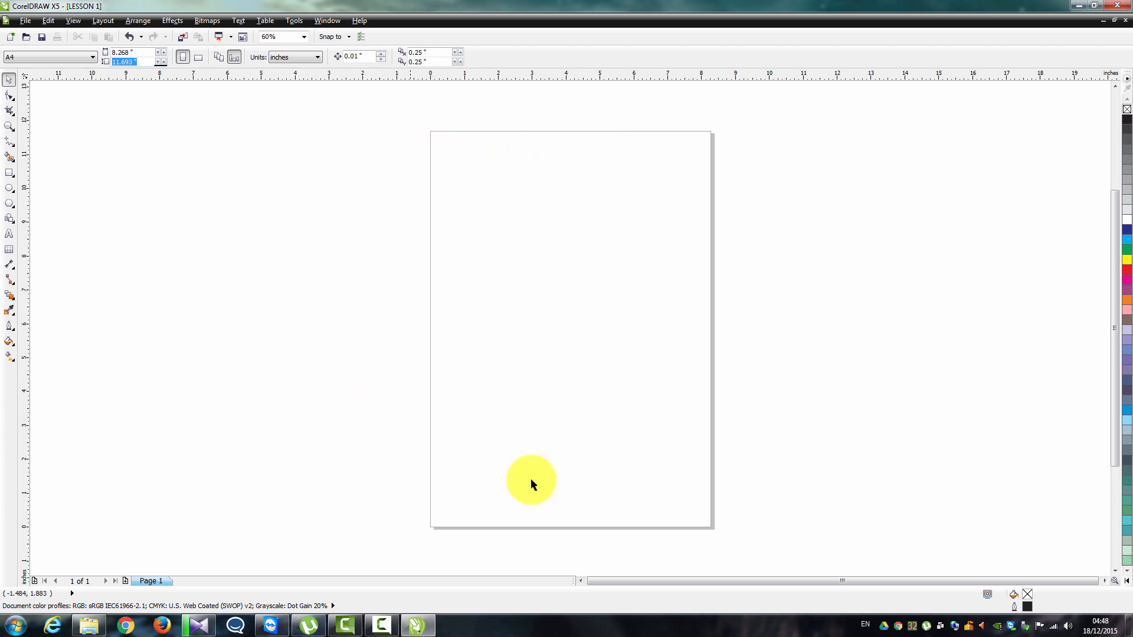
left_click(197, 64)
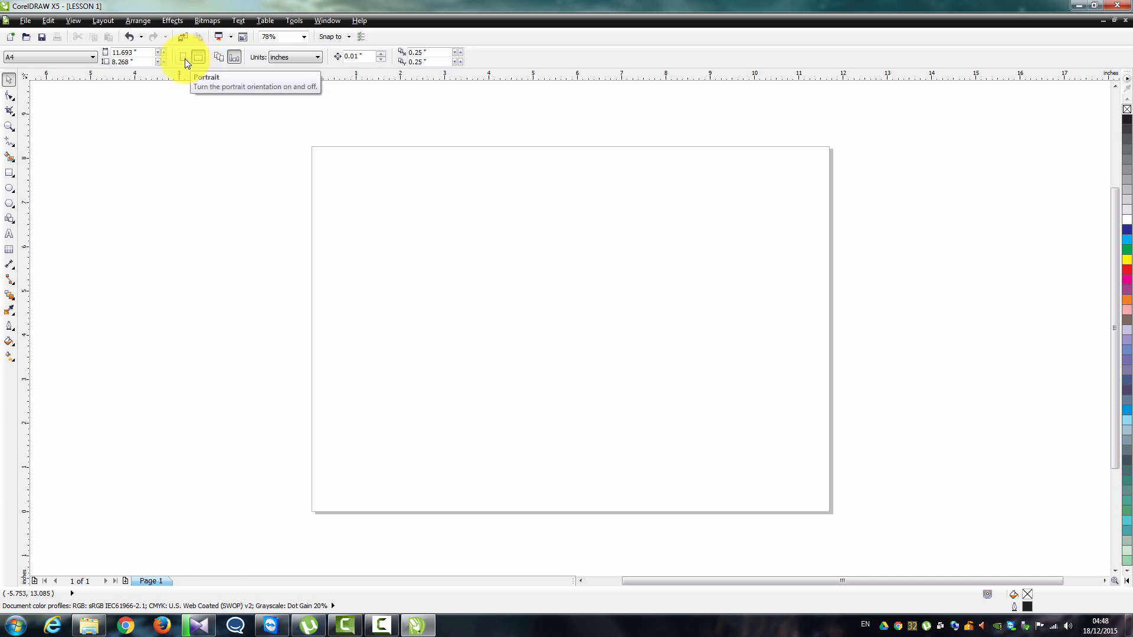
Turn the page to portrait orientation and try feet and points as the drawing units before returning to inches
left_click(186, 62)
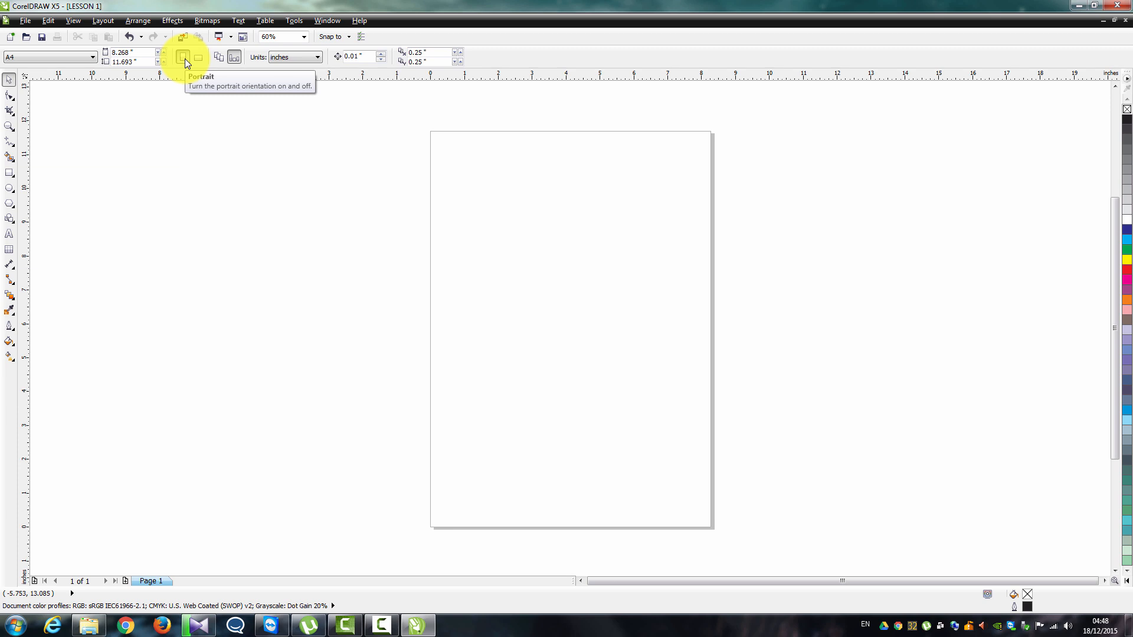
left_click(295, 61)
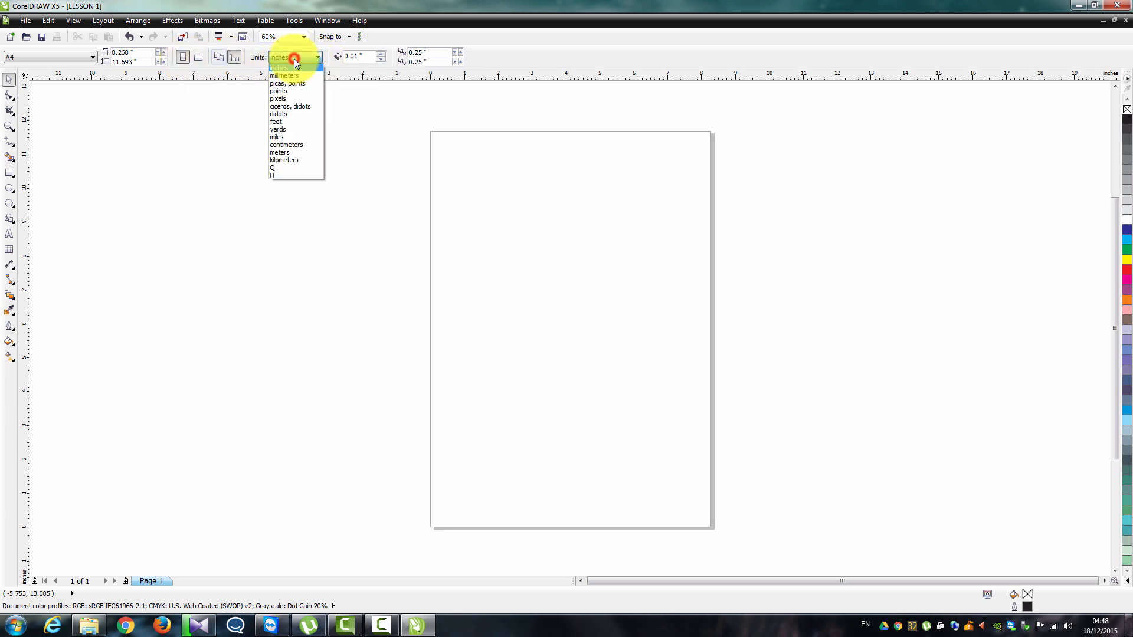
left_click(291, 122)
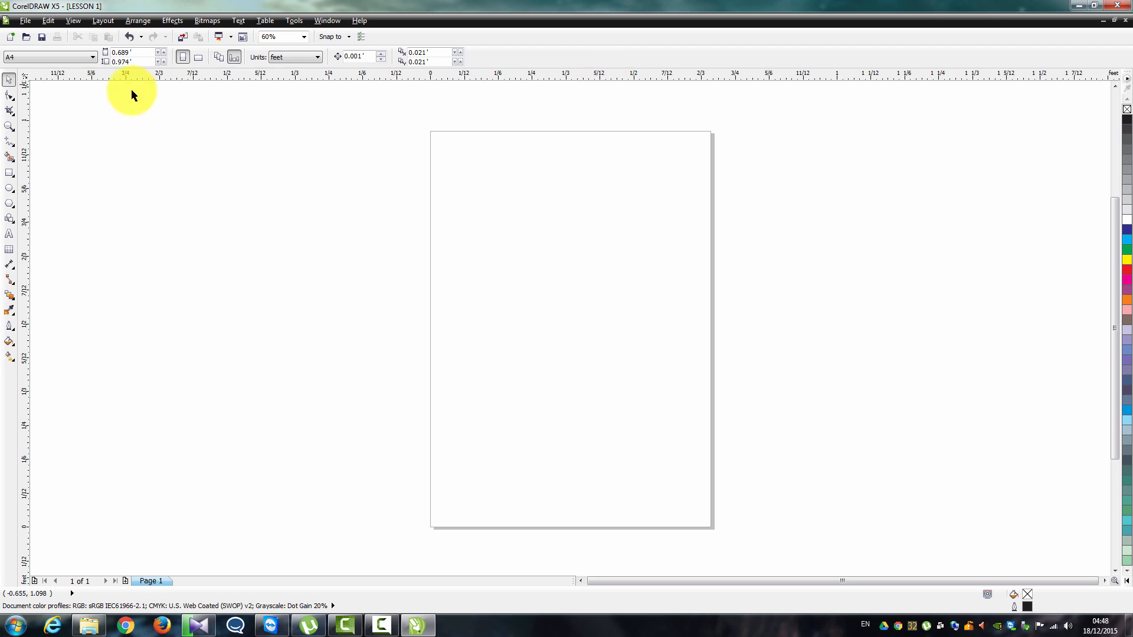
left_click(295, 59)
left_click(293, 91)
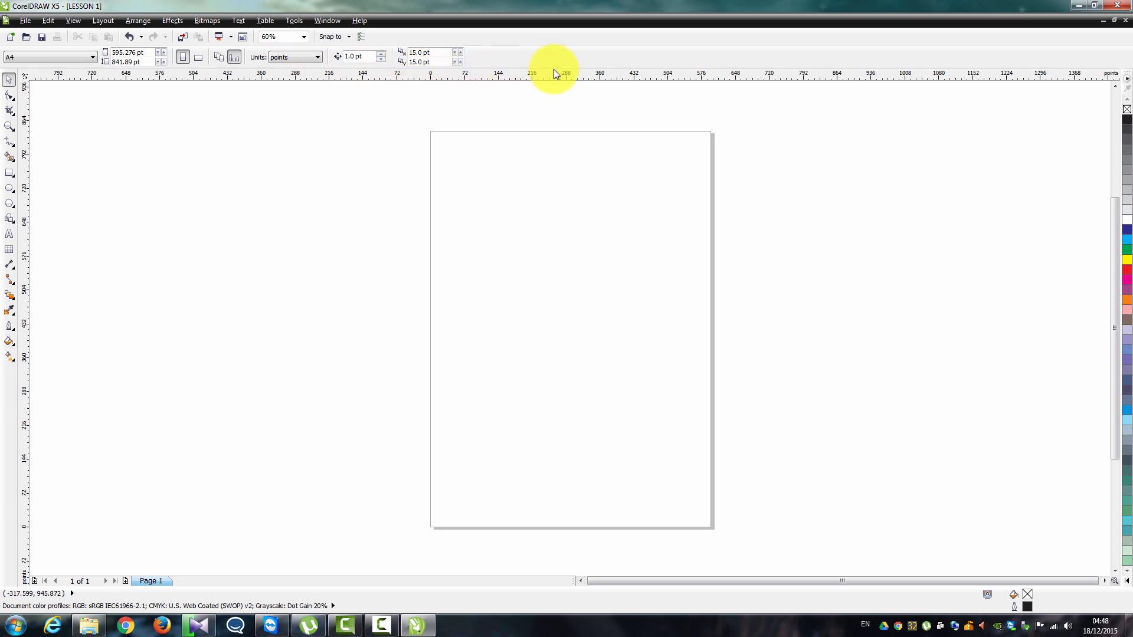
left_click(284, 62)
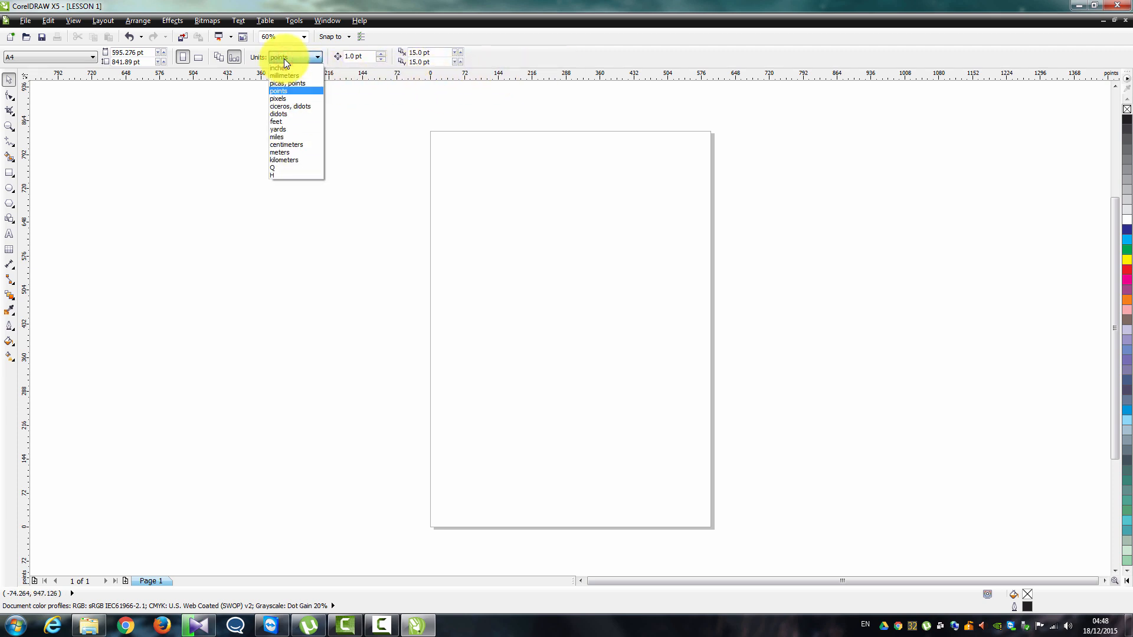
left_click(284, 68)
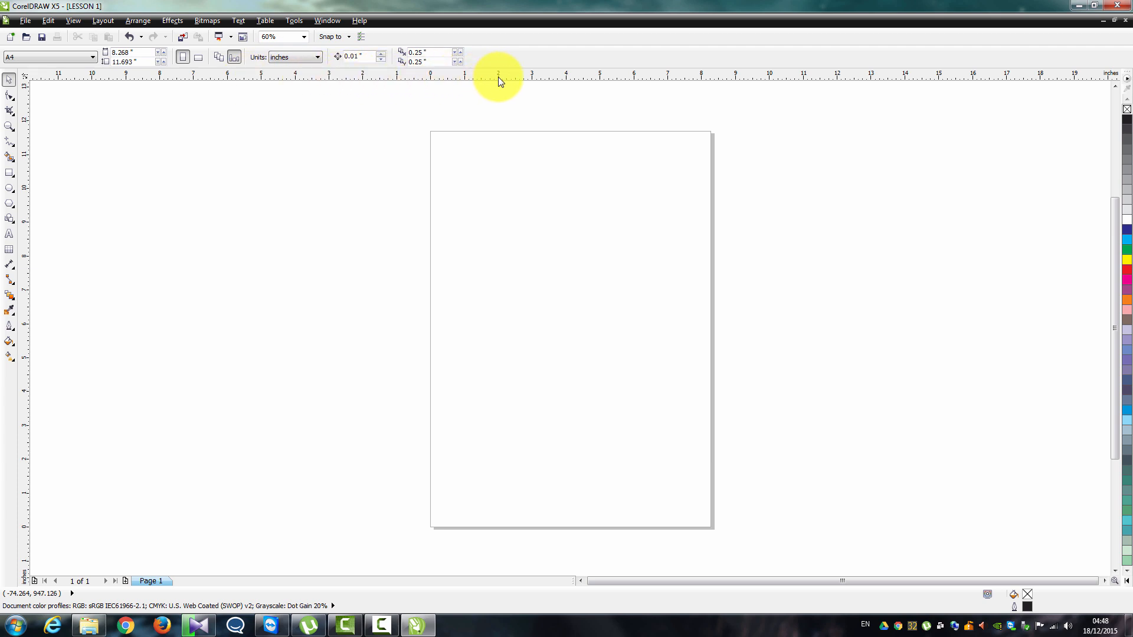
Examine the Shape and Rectangle tool variants, the options for managing Page 1, and the default color palette
left_click(10, 93)
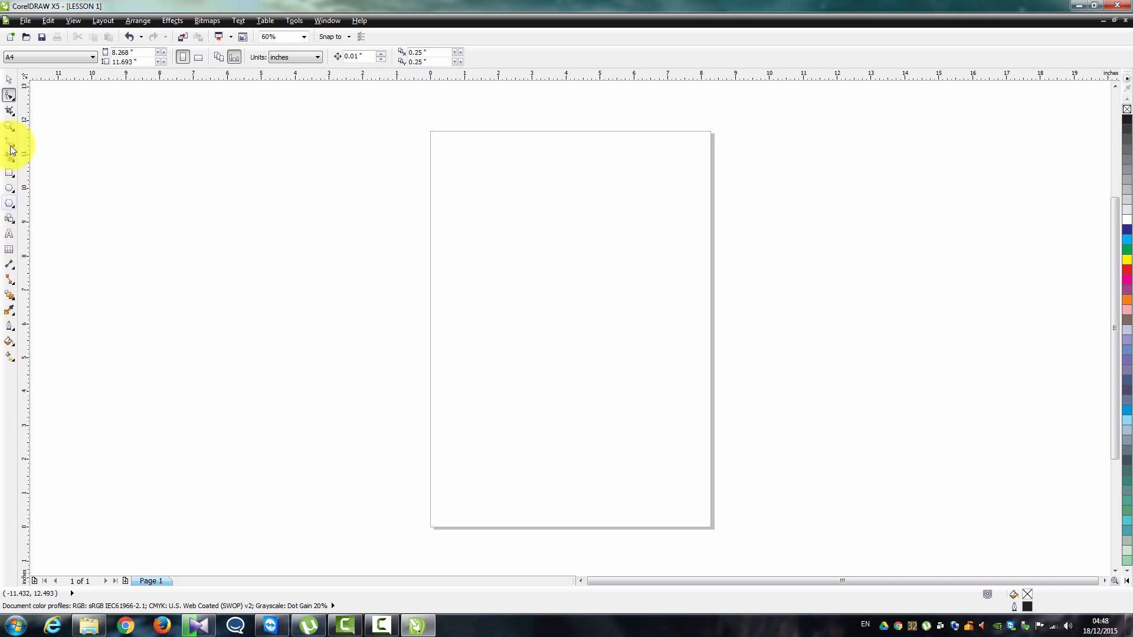
left_click(10, 99)
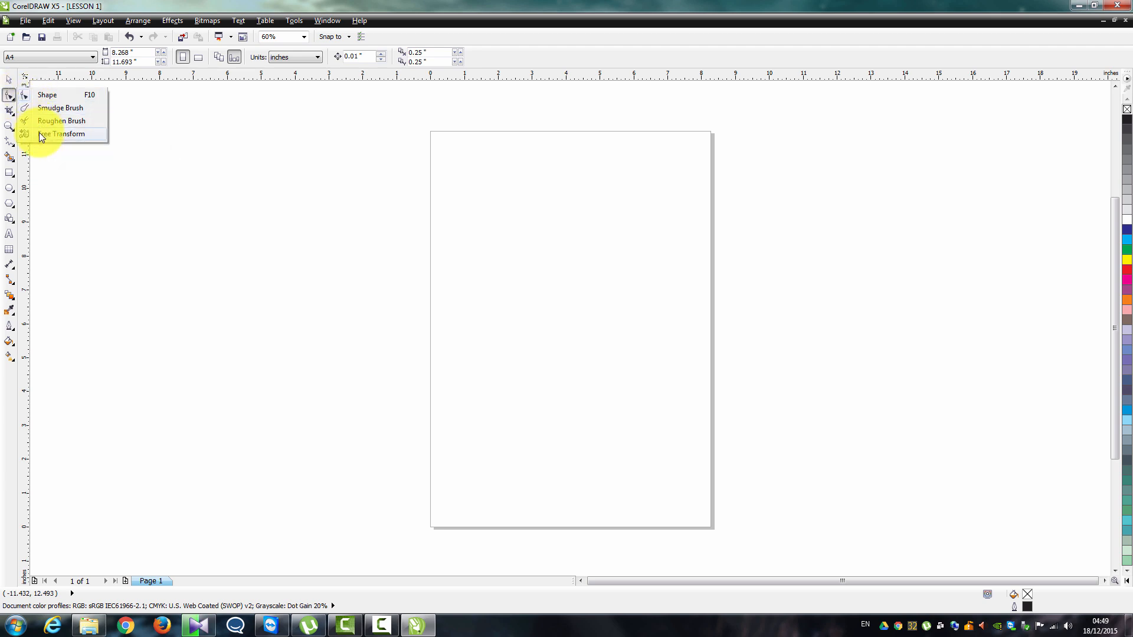
left_click(11, 179)
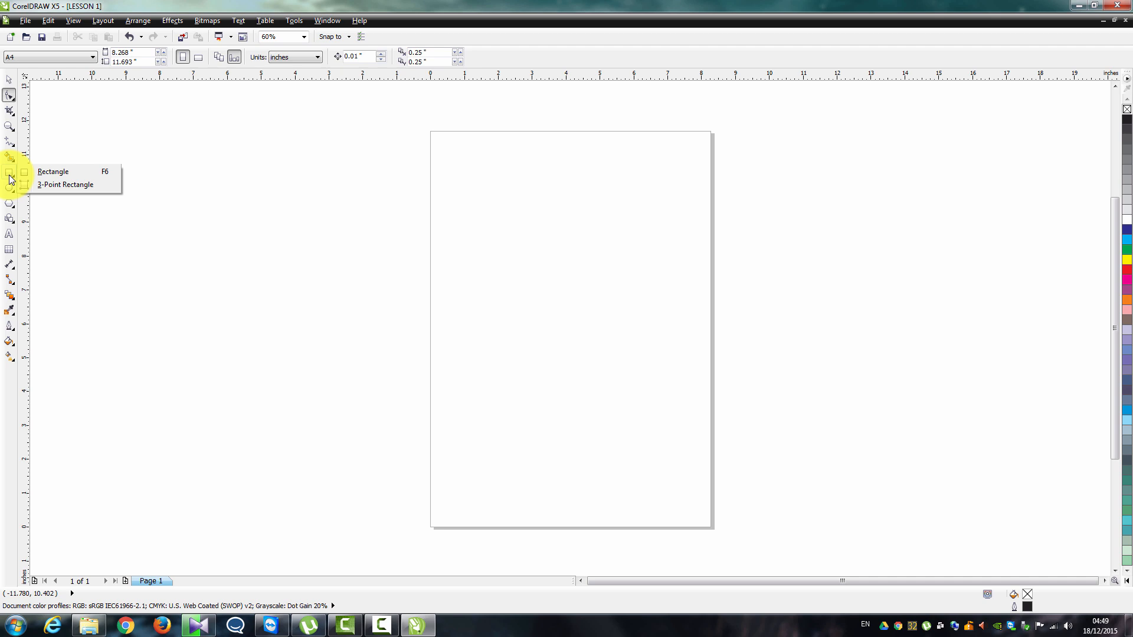
left_click(102, 528)
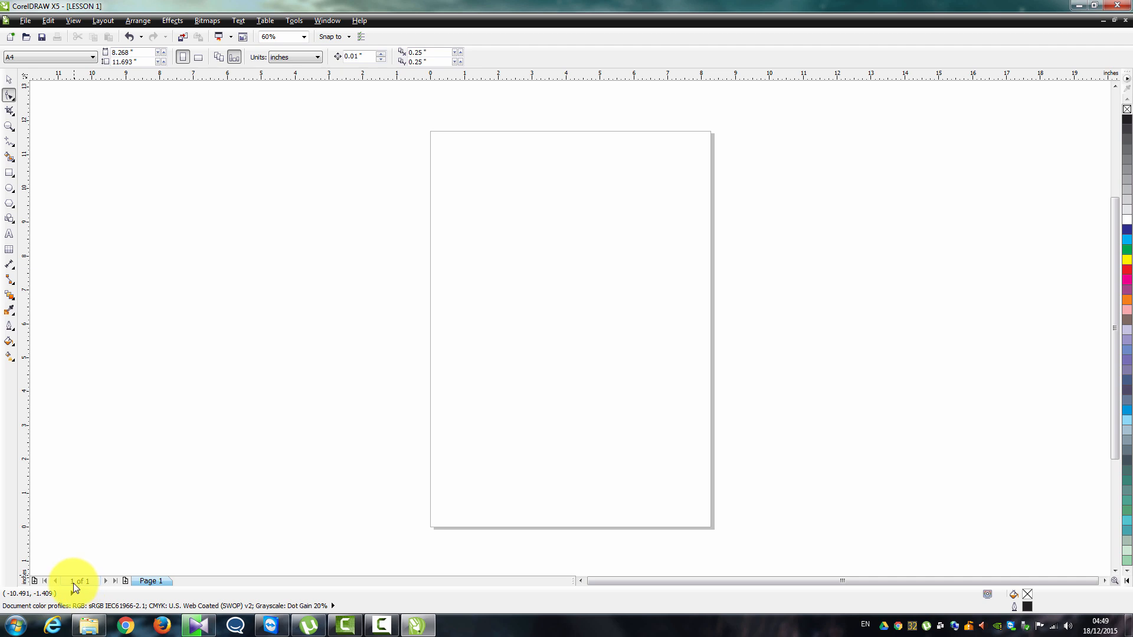
right_click(149, 582)
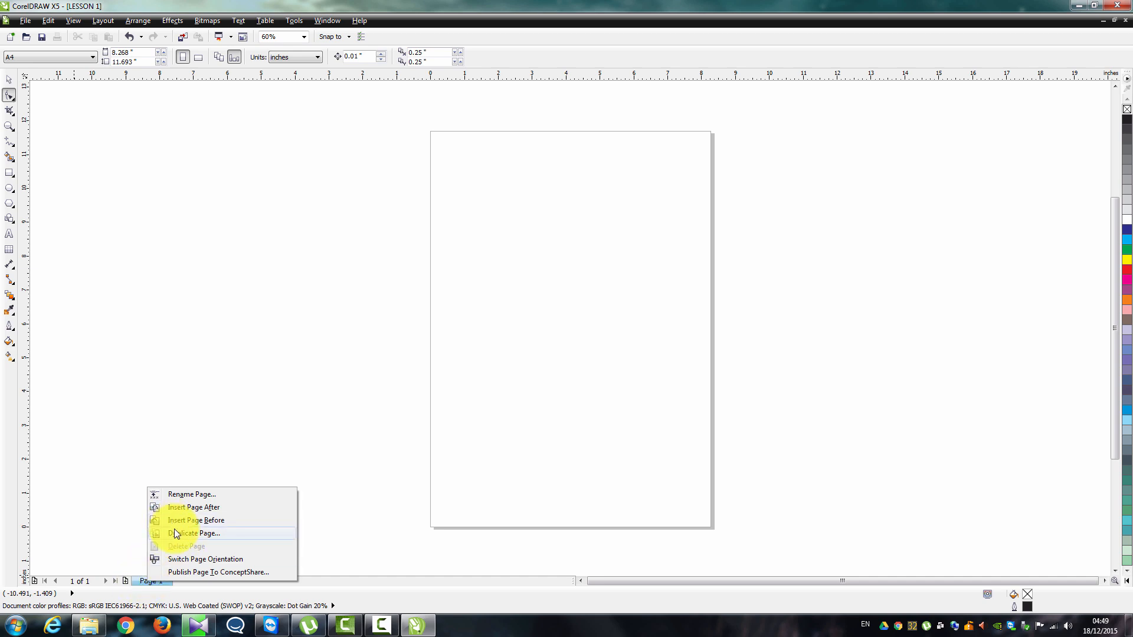
left_click(172, 443)
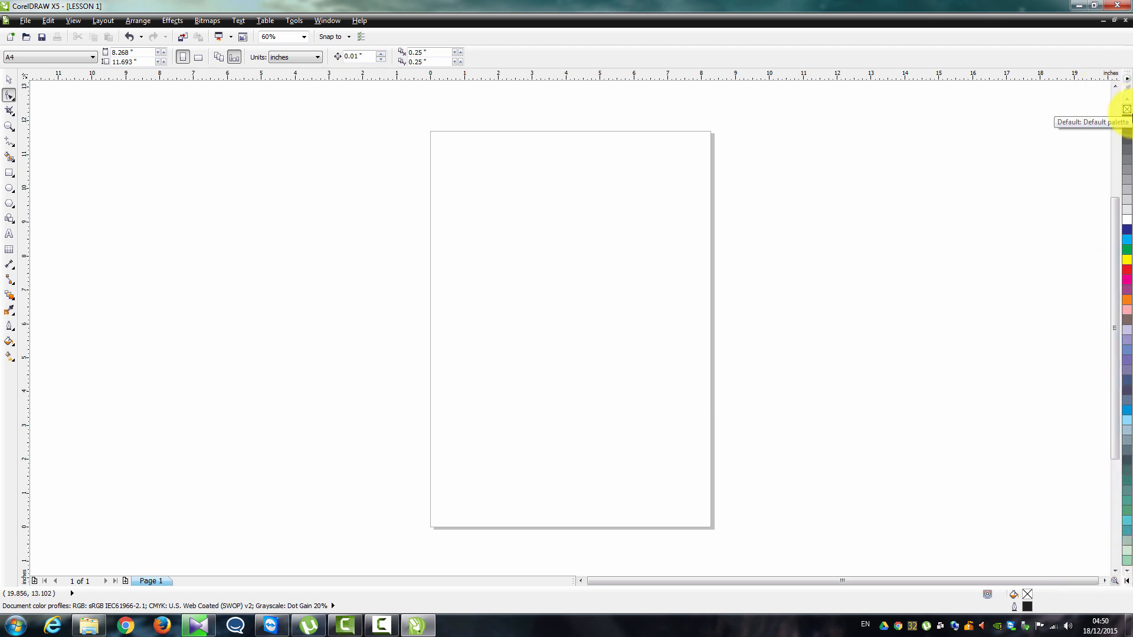
left_click(1127, 584)
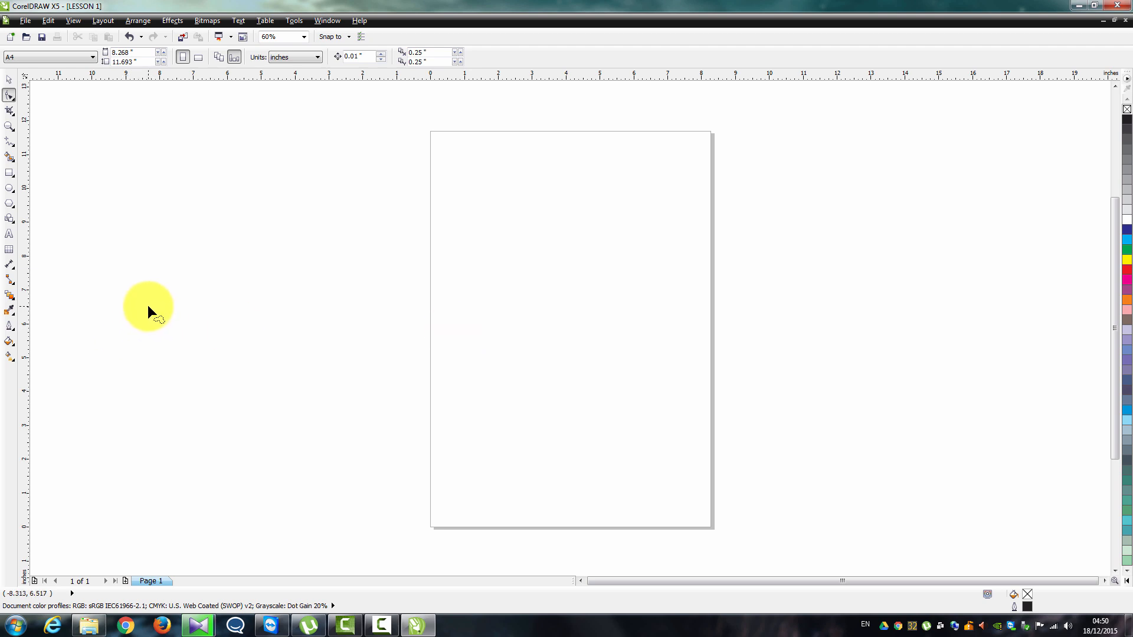
Draw a small rectangle about 0.38 by 0.30 inches in the page's upper-left area and fill it with red
left_click(9, 174)
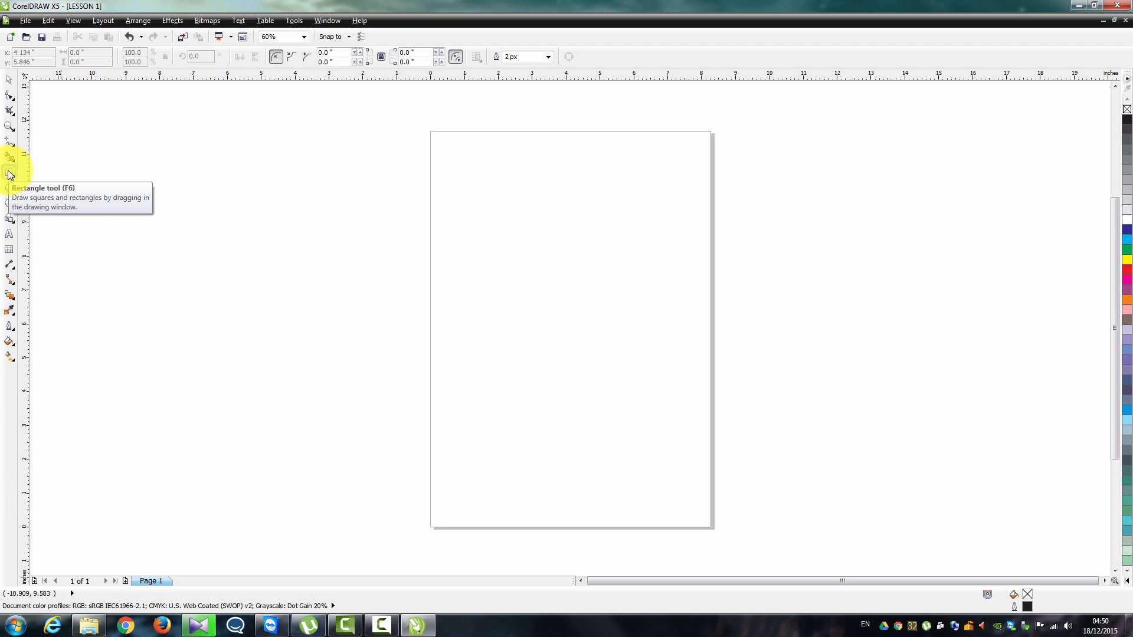
left_click(9, 88)
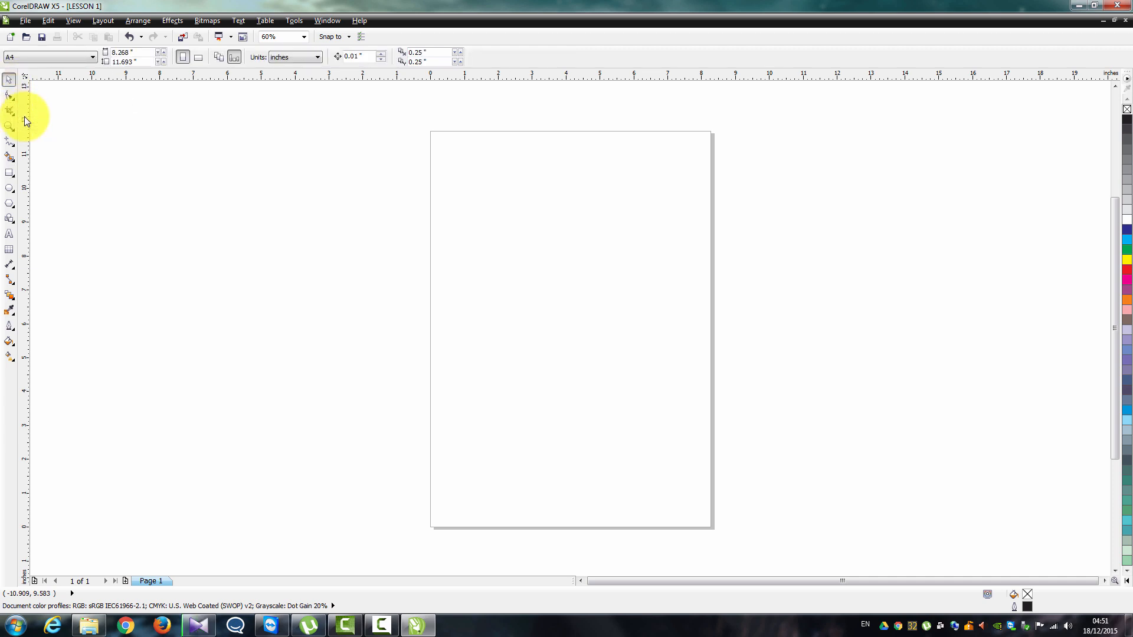
key("F6")
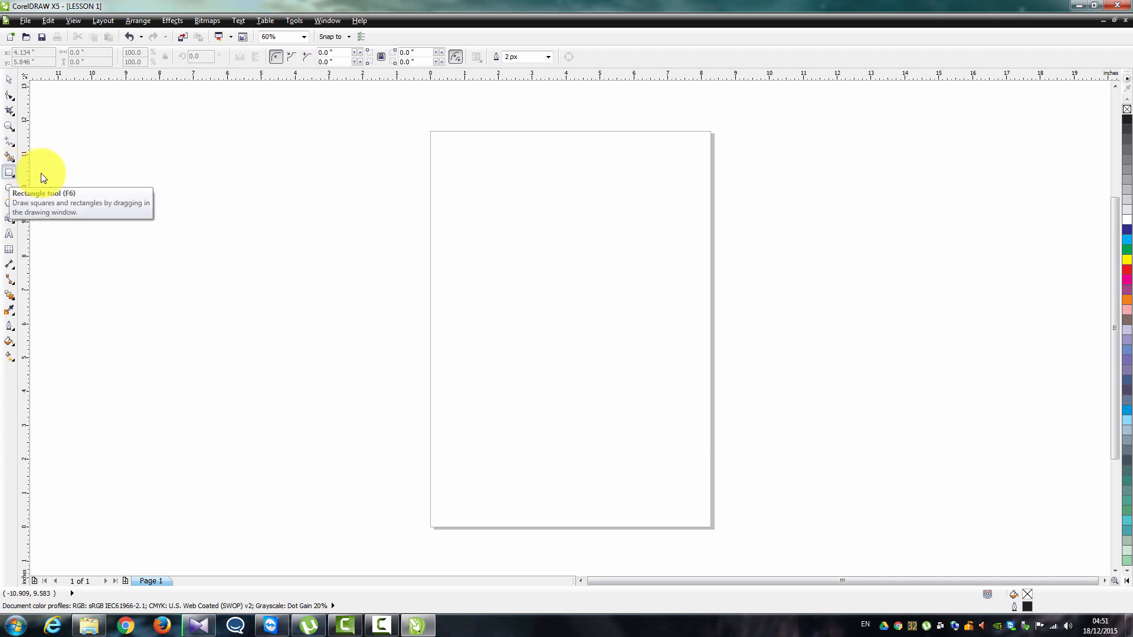
left_click_drag(484, 217, 499, 228)
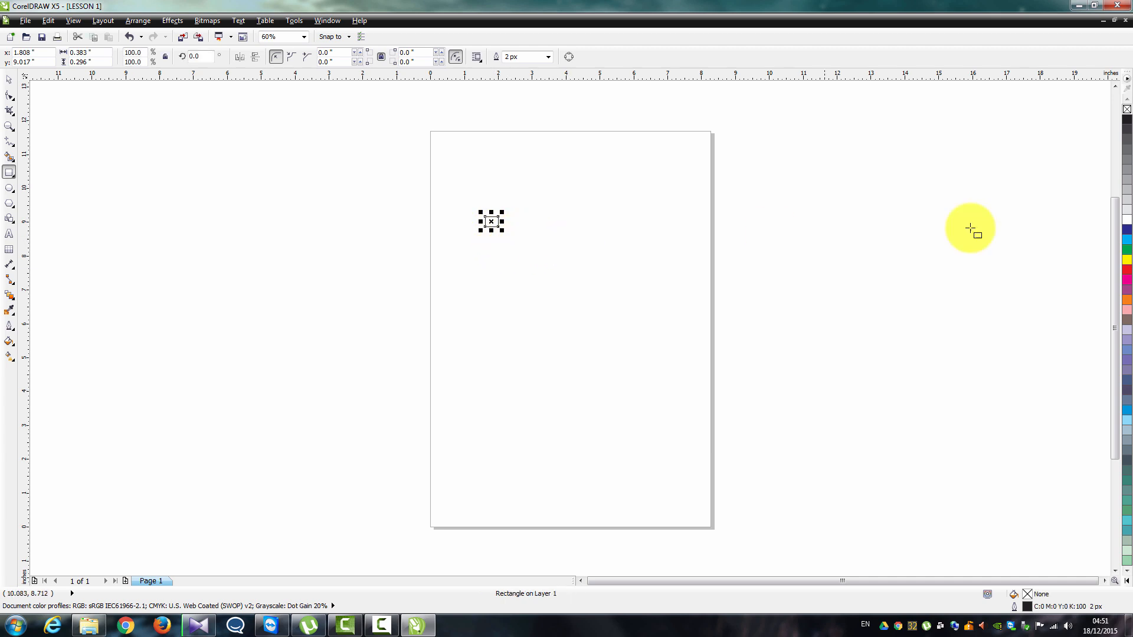
left_click(1128, 273)
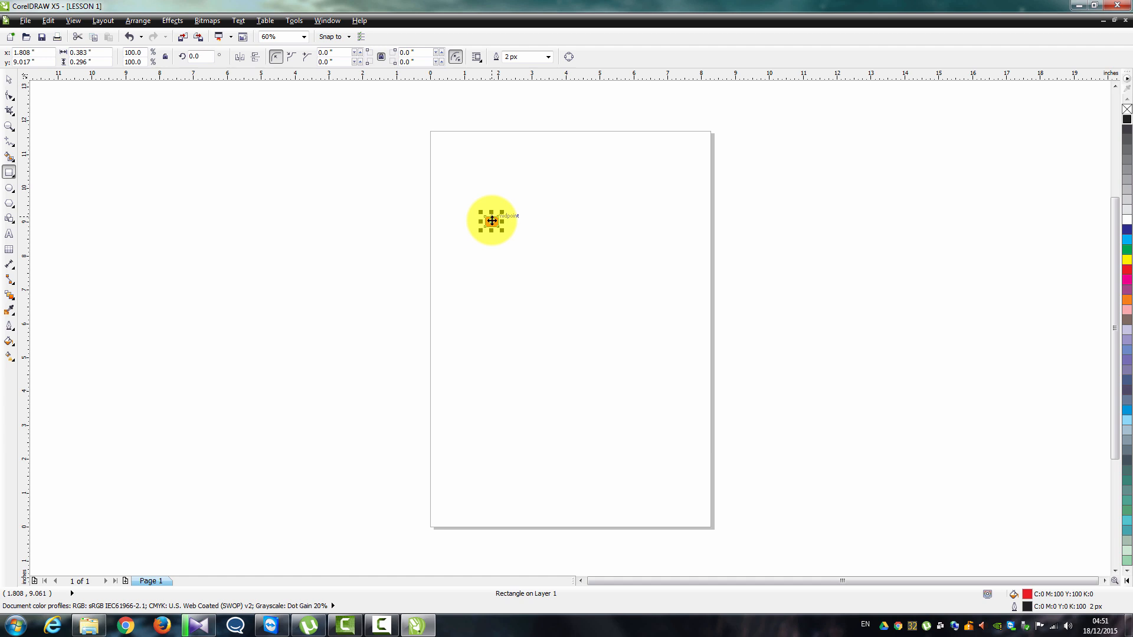
Select the small red rectangle with the Pick tool and try purple, orange and grayish-brown fills on it
scroll(492, 221, "up", 3)
scroll(492, 220, "up", 2)
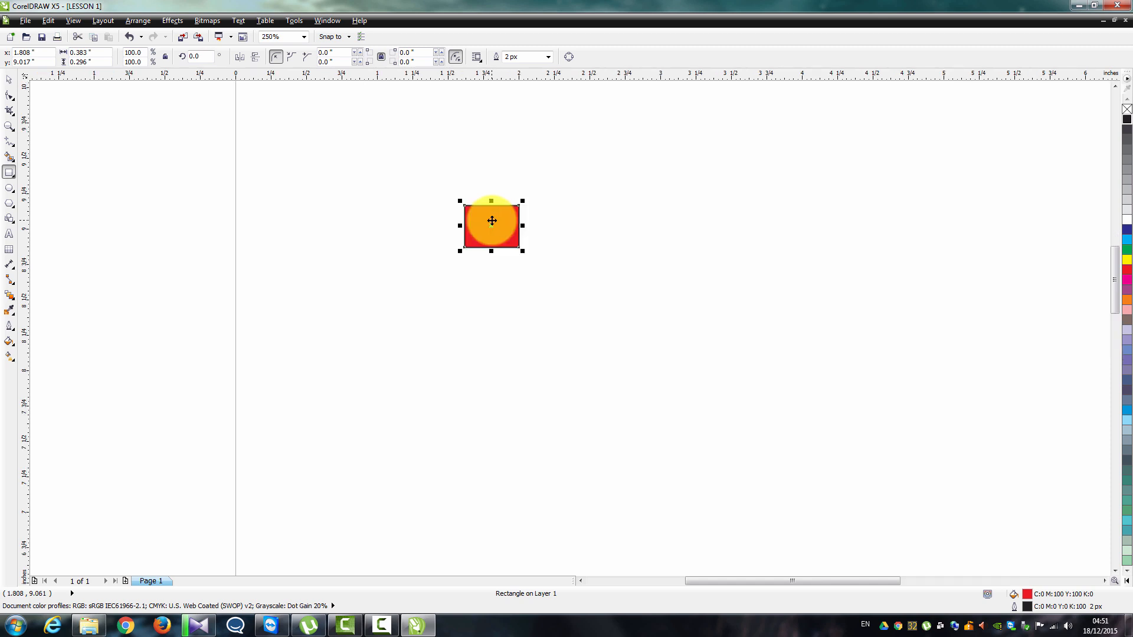
scroll(492, 221, "up", 2)
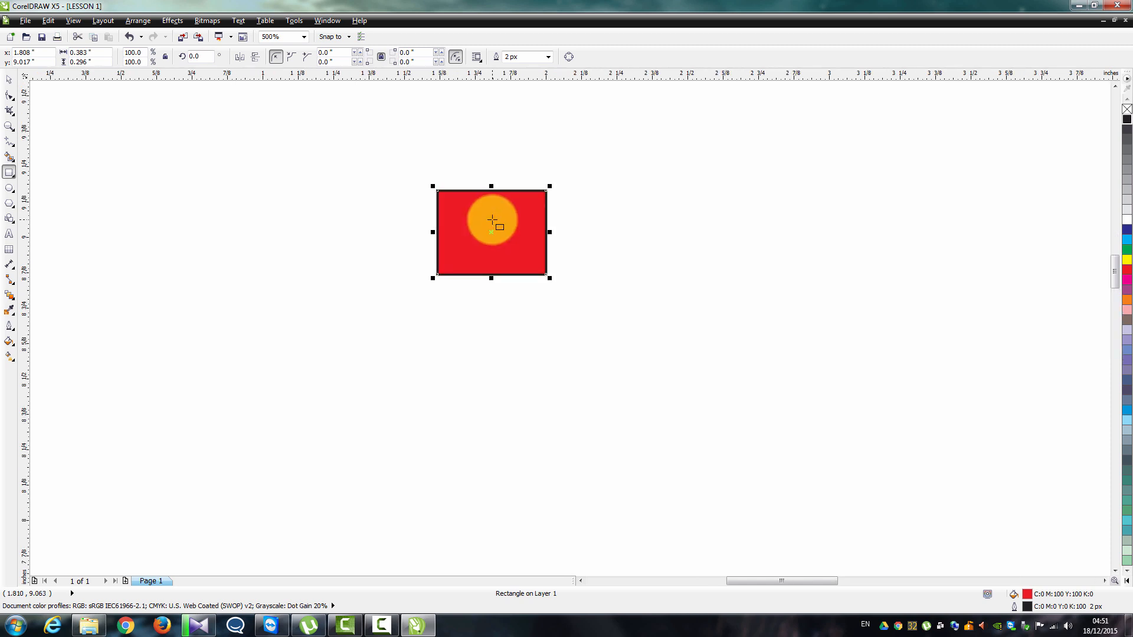
scroll(492, 220, "up", 2)
scroll(492, 220, "up", 2)
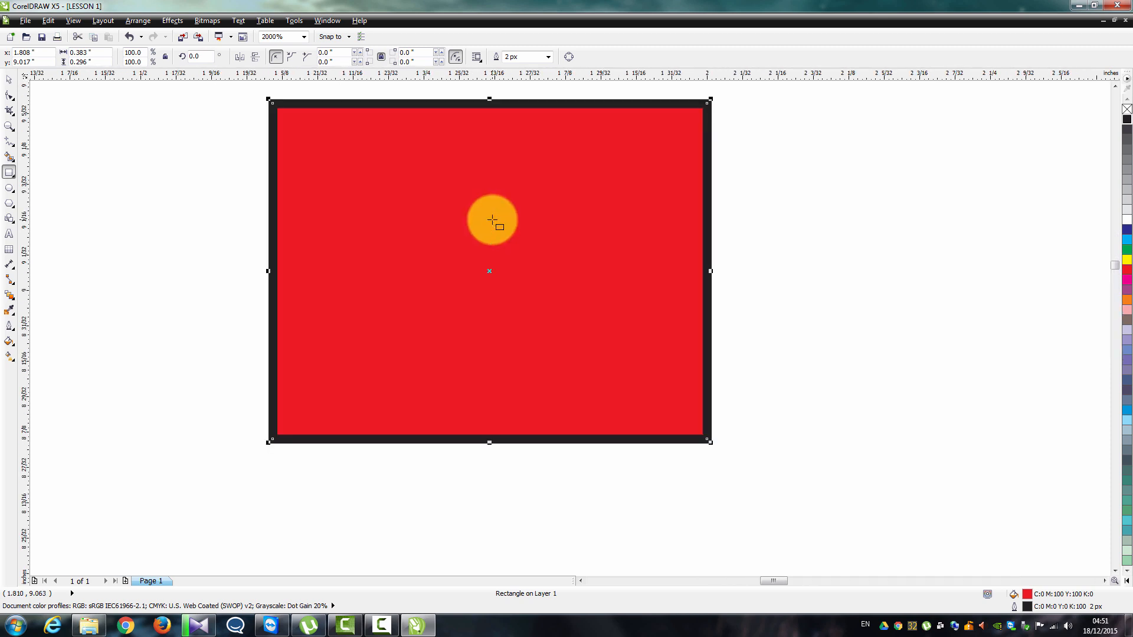
scroll(492, 220, "down", 2)
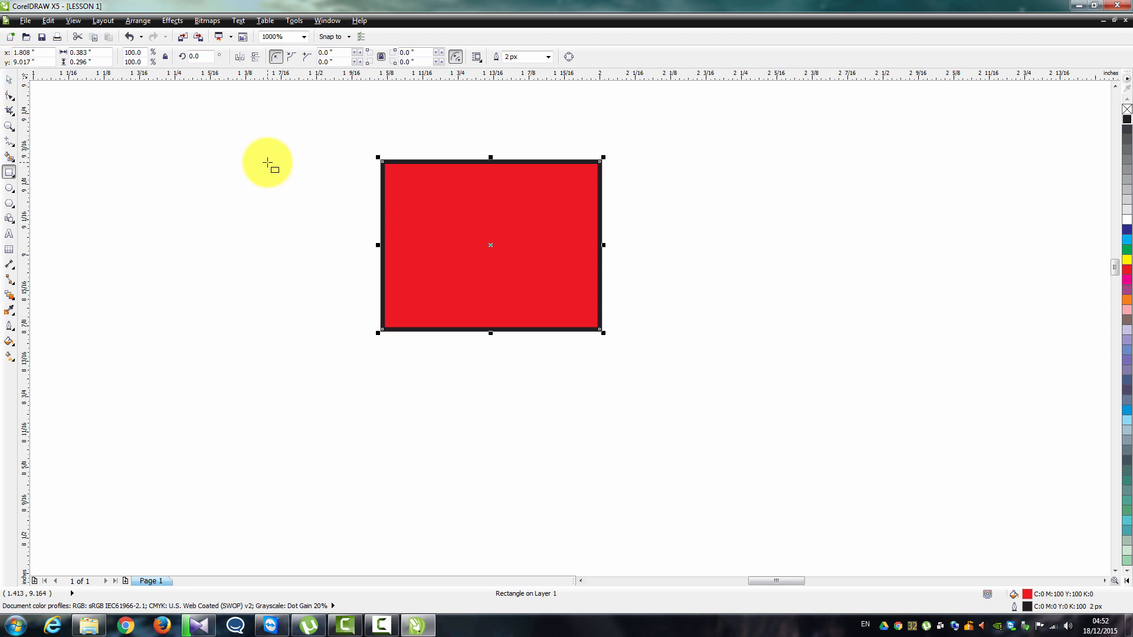
left_click(10, 82)
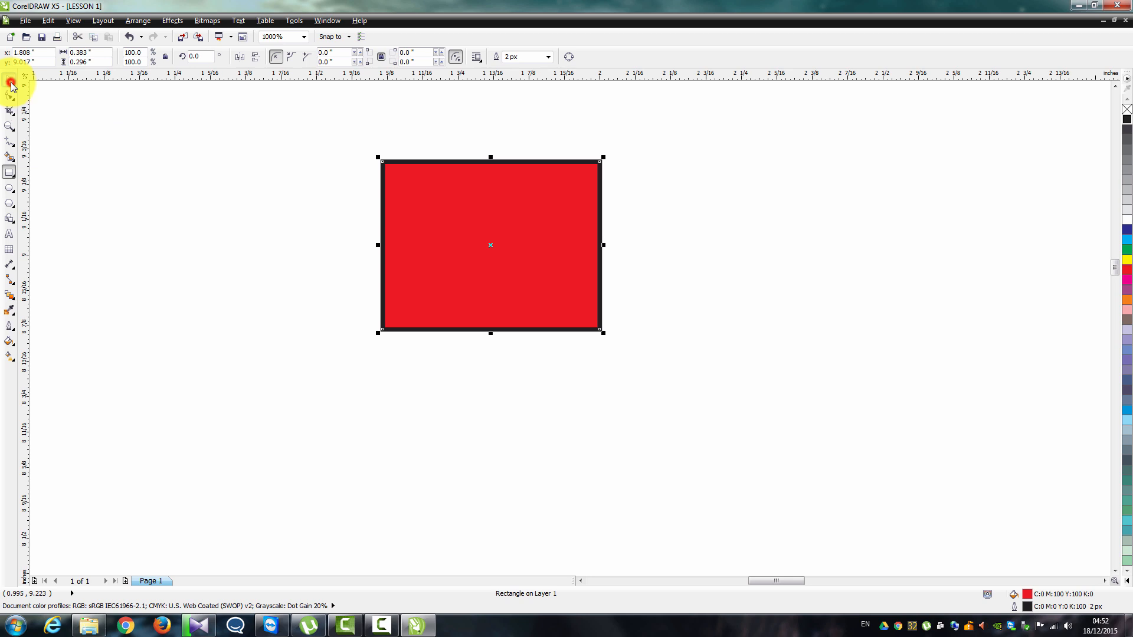
left_click(544, 219)
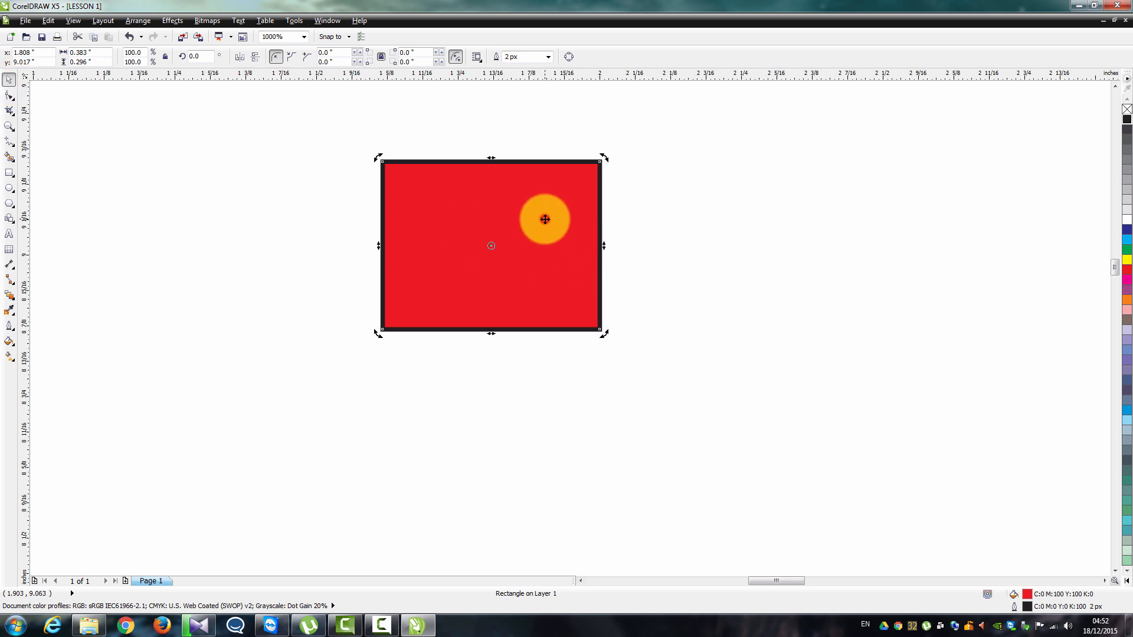
left_click(1127, 260)
left_click(1127, 275)
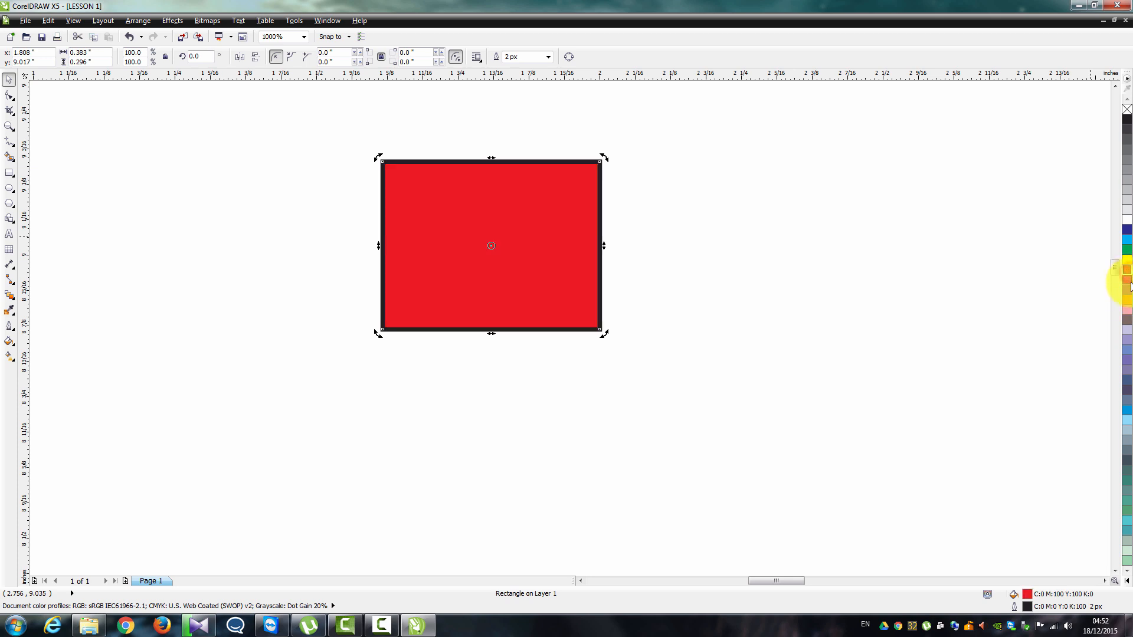
left_click(1128, 281)
left_click(1128, 290)
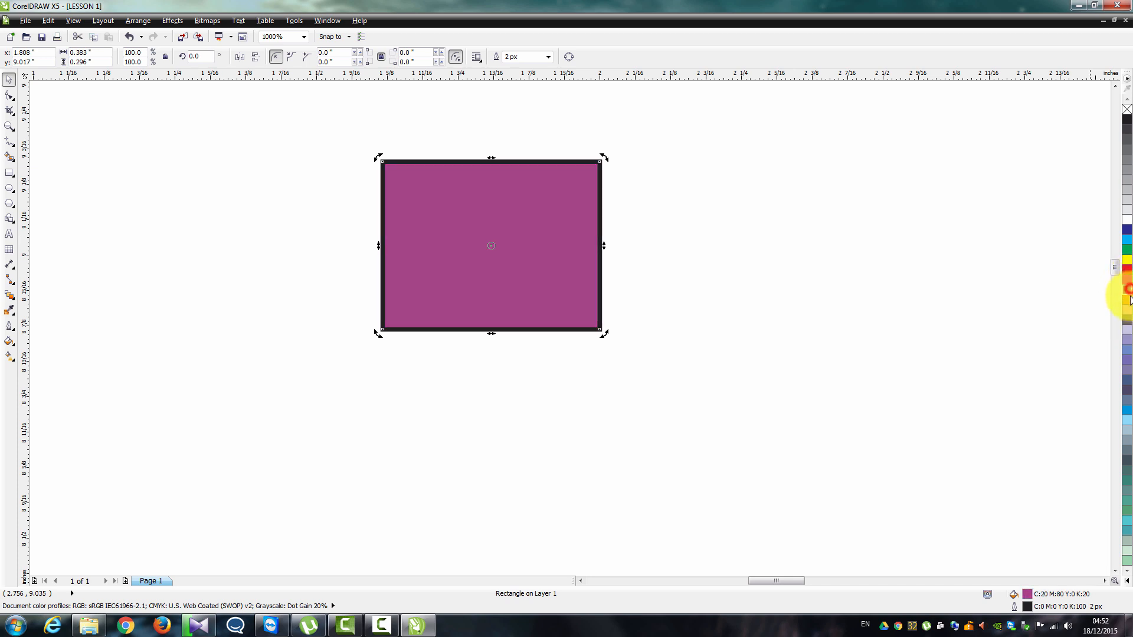
left_click(1127, 298)
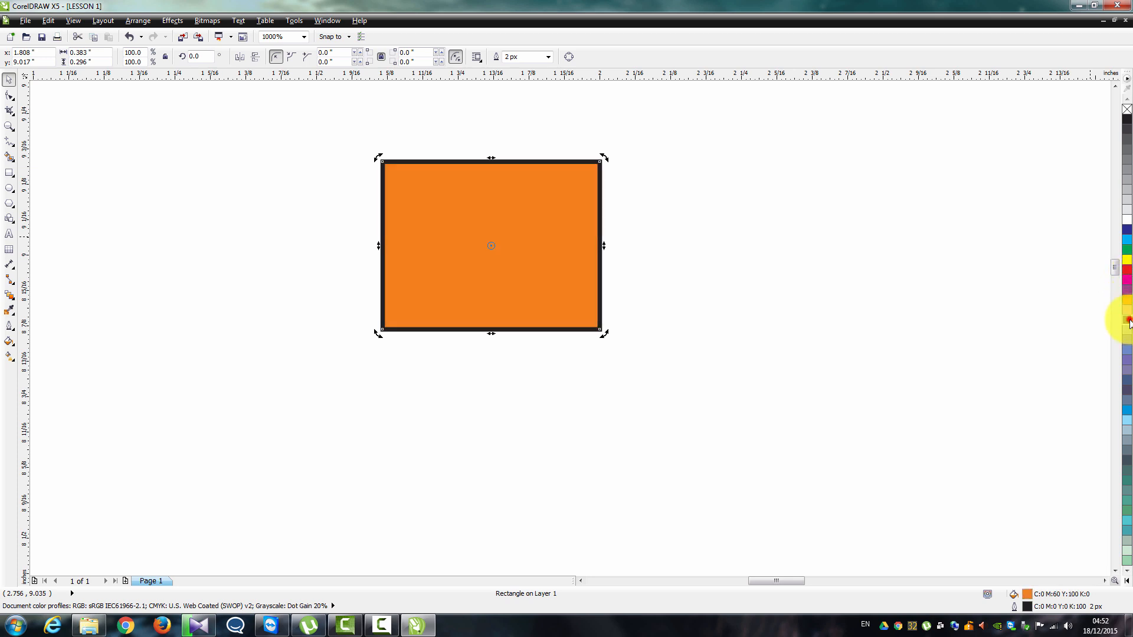
left_click(1128, 322)
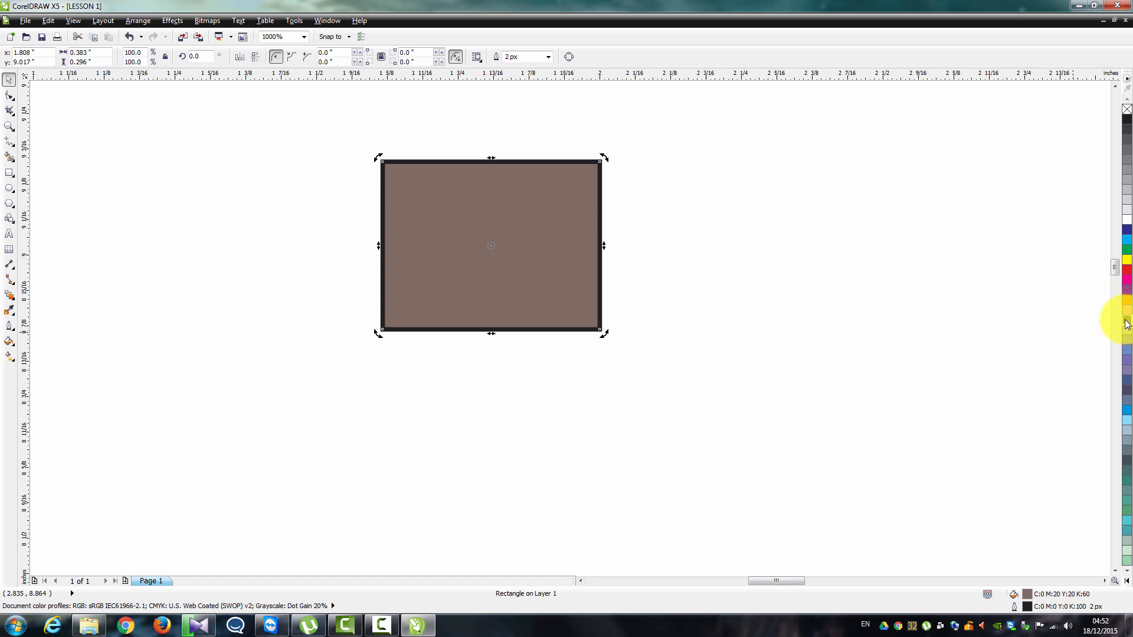
Give the rectangle a cyan outline and a black fill
right_click(1127, 241)
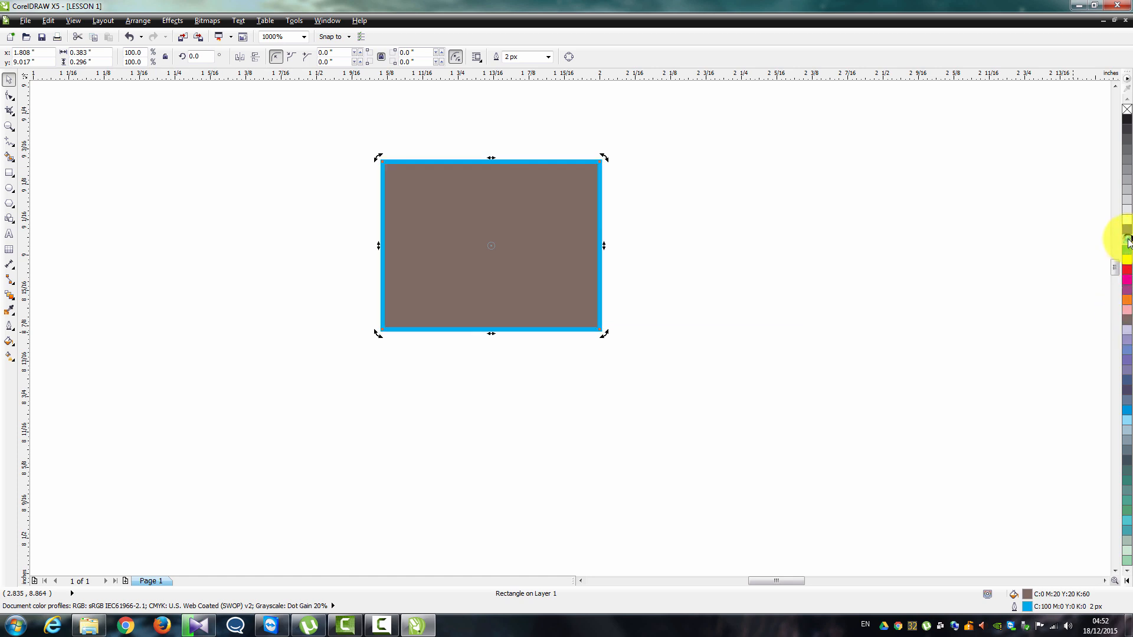
left_click(1126, 118)
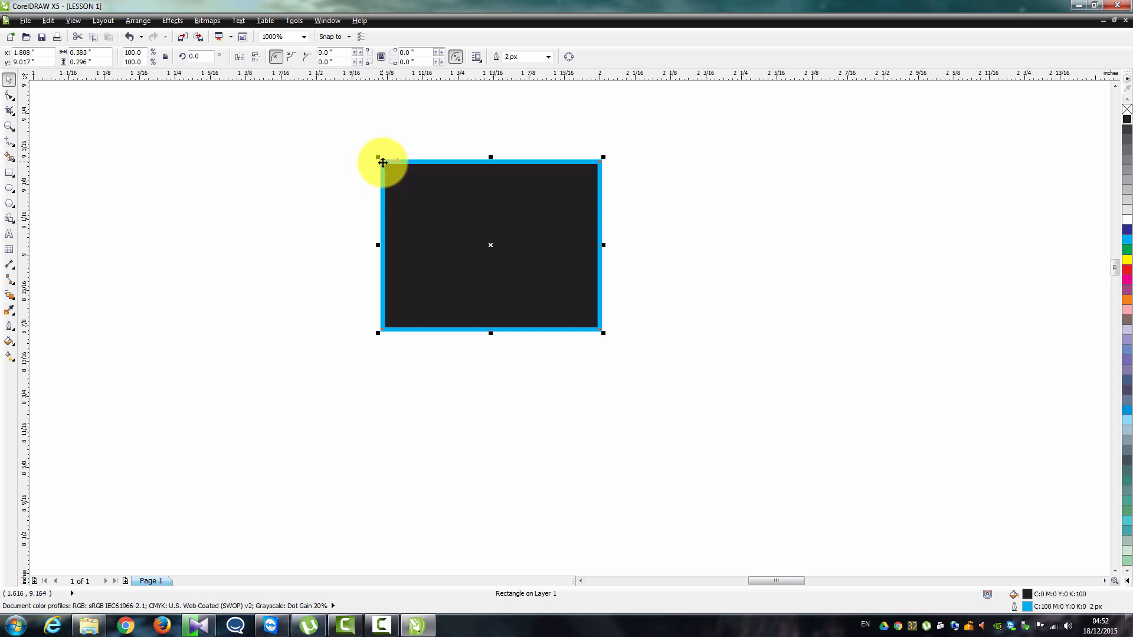
Examine the cyan outline at the black rectangle's upper-left corner up close
scroll(383, 162, "up", 2)
scroll(382, 162, "up", 2)
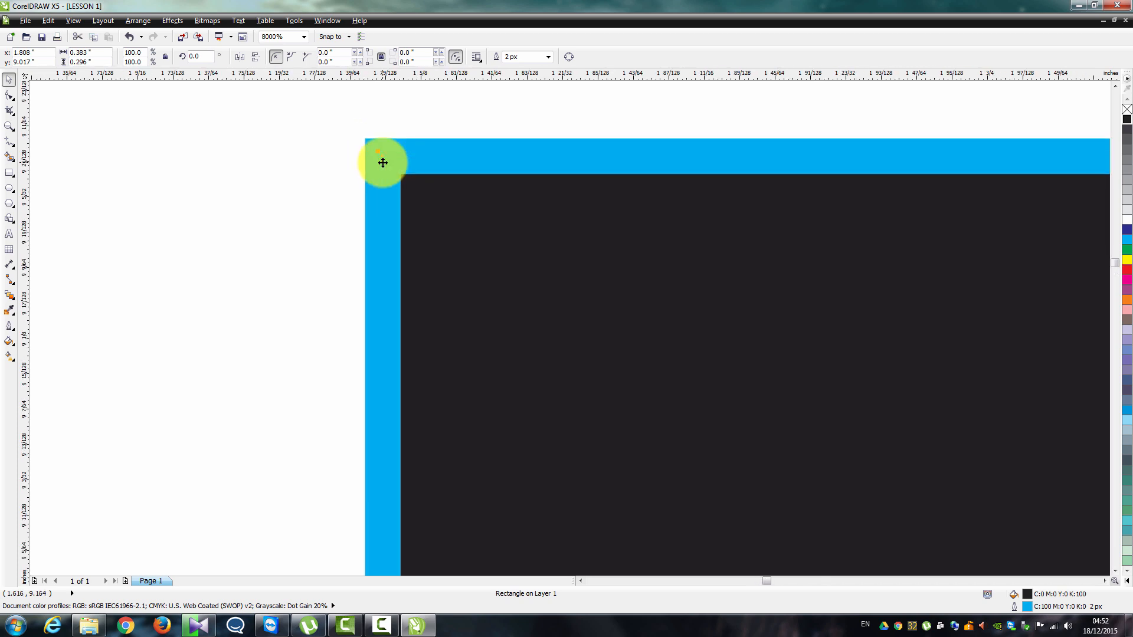
scroll(382, 163, "up", 1)
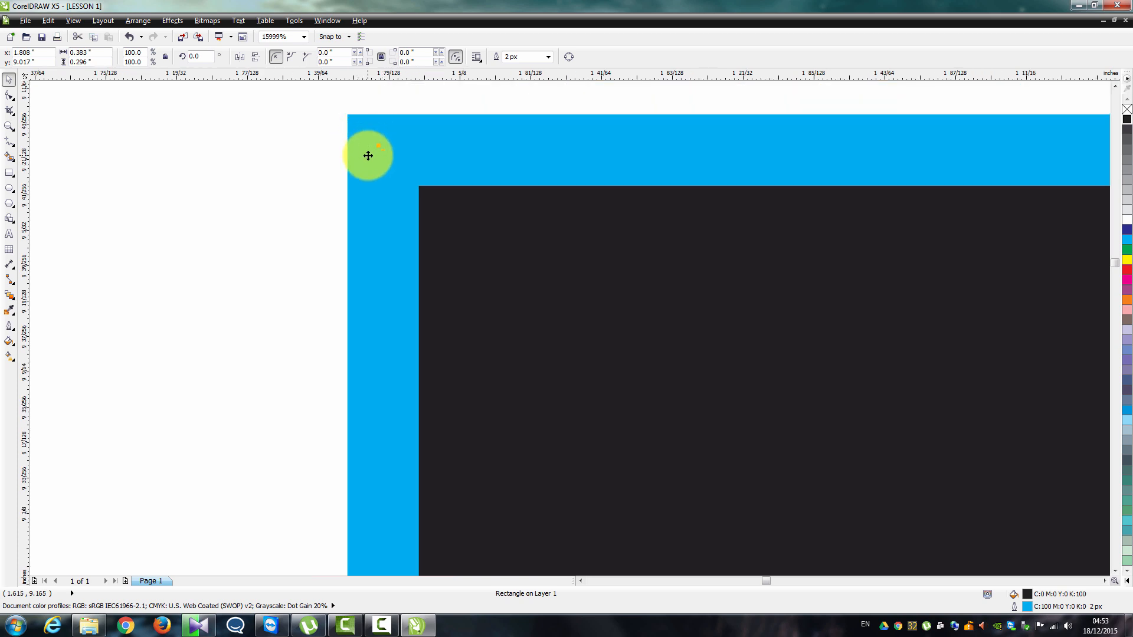
scroll(368, 155, "down", 1)
scroll(368, 155, "down", 1)
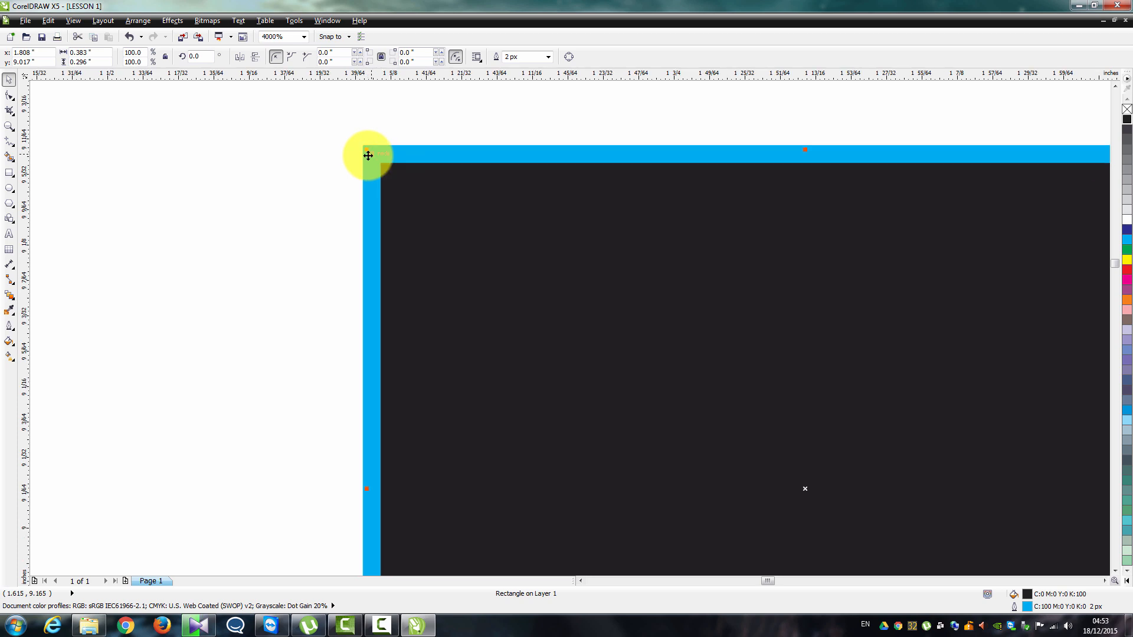
scroll(368, 155, "down", 1)
scroll(368, 155, "up", 1)
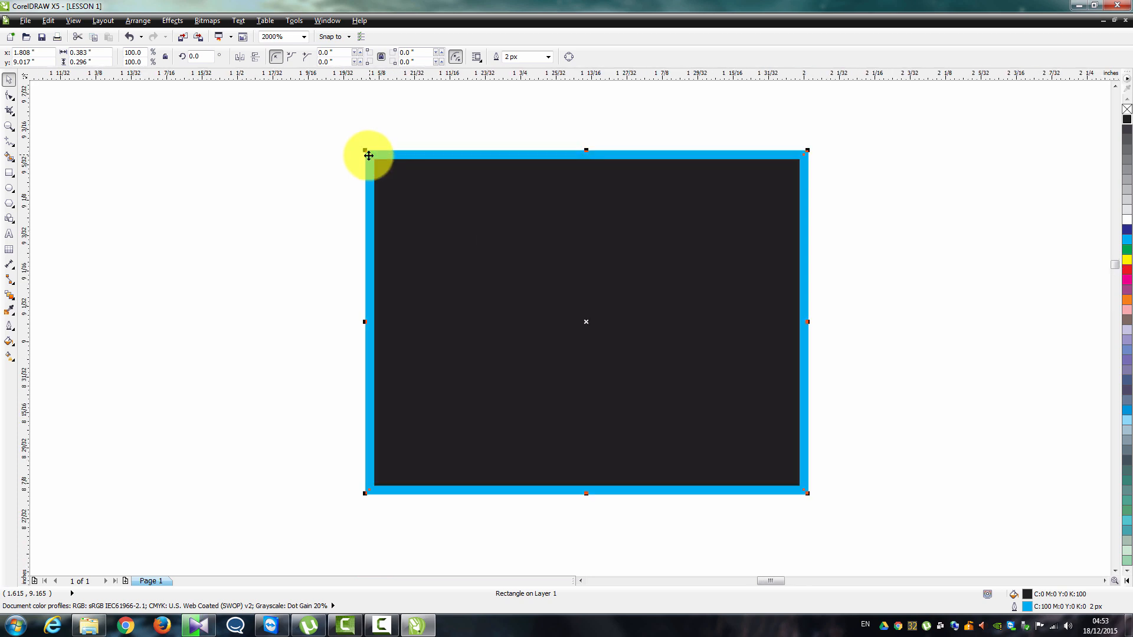
scroll(368, 155, "down", 1)
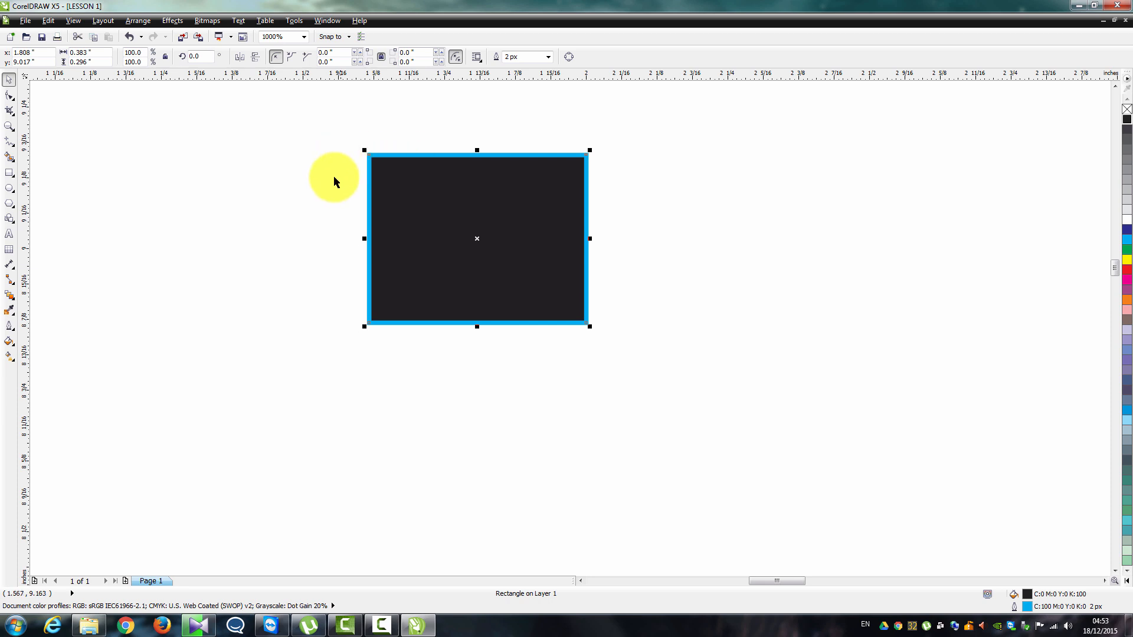
Examine the property options of the Shape, Crop, Zoom, Freehand, Smart Fill, Rectangle and Ellipse tools by activating each in turn
left_click(8, 96)
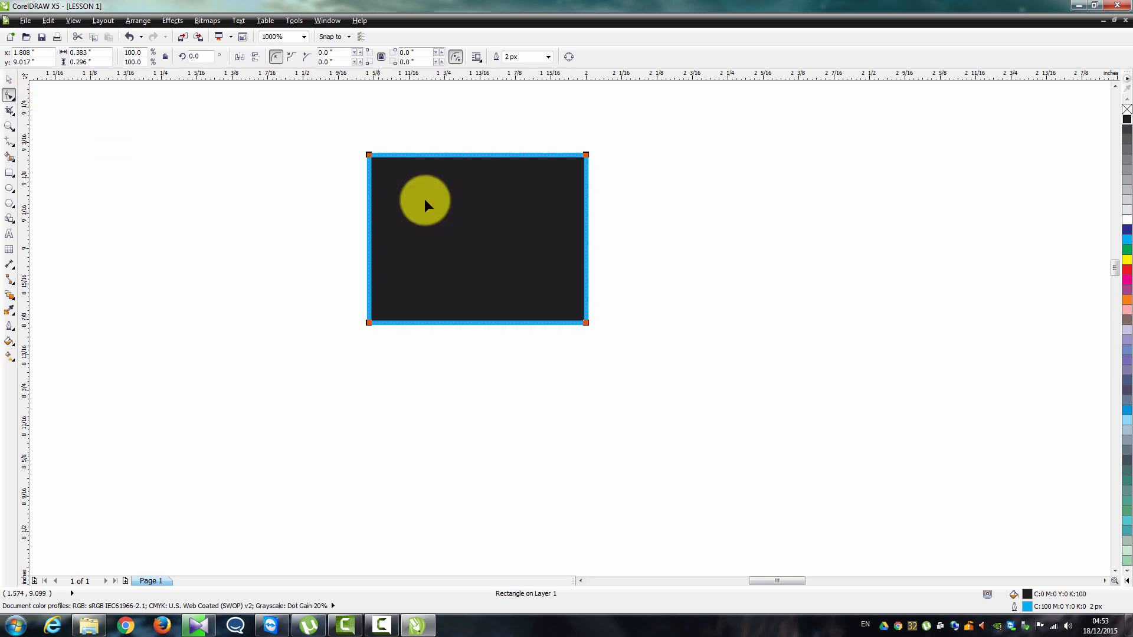
left_click(9, 111)
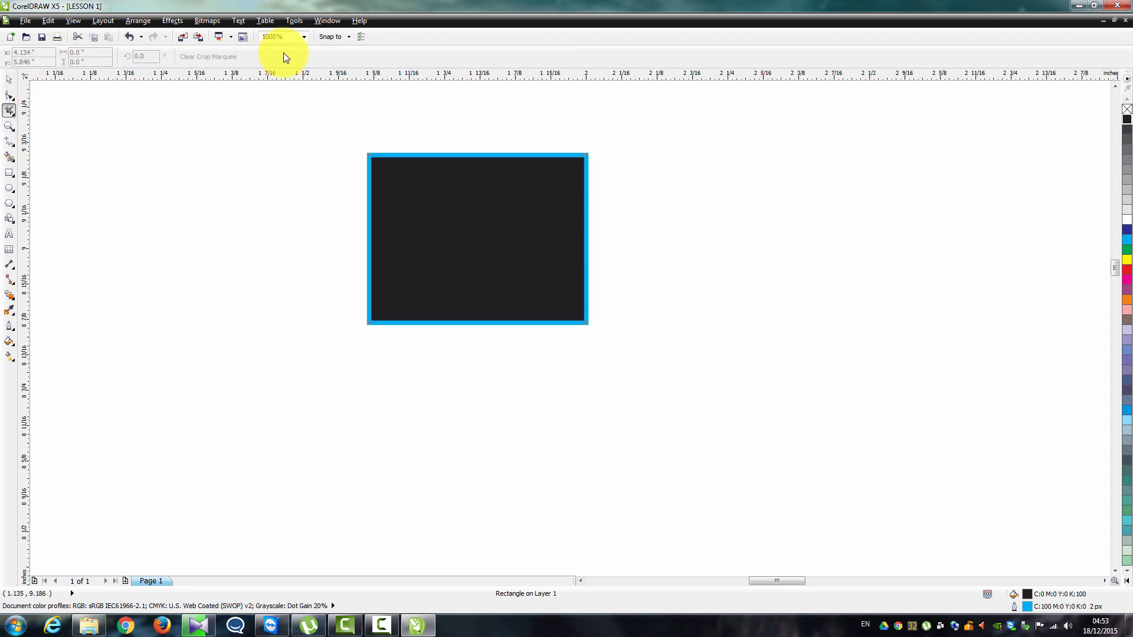
left_click(9, 130)
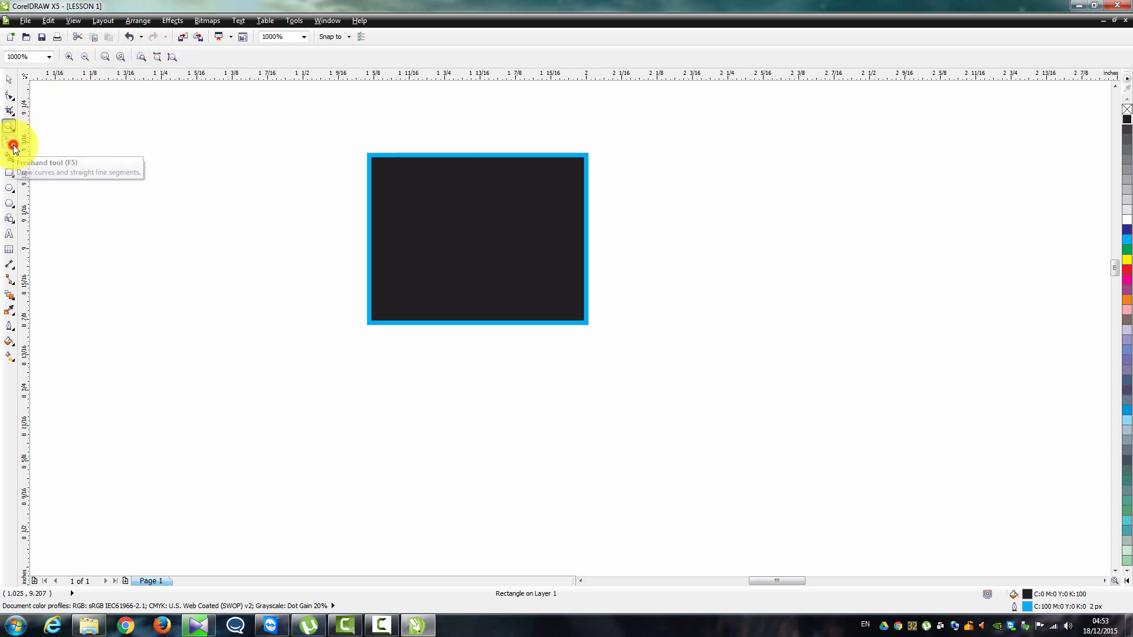
left_click(14, 148)
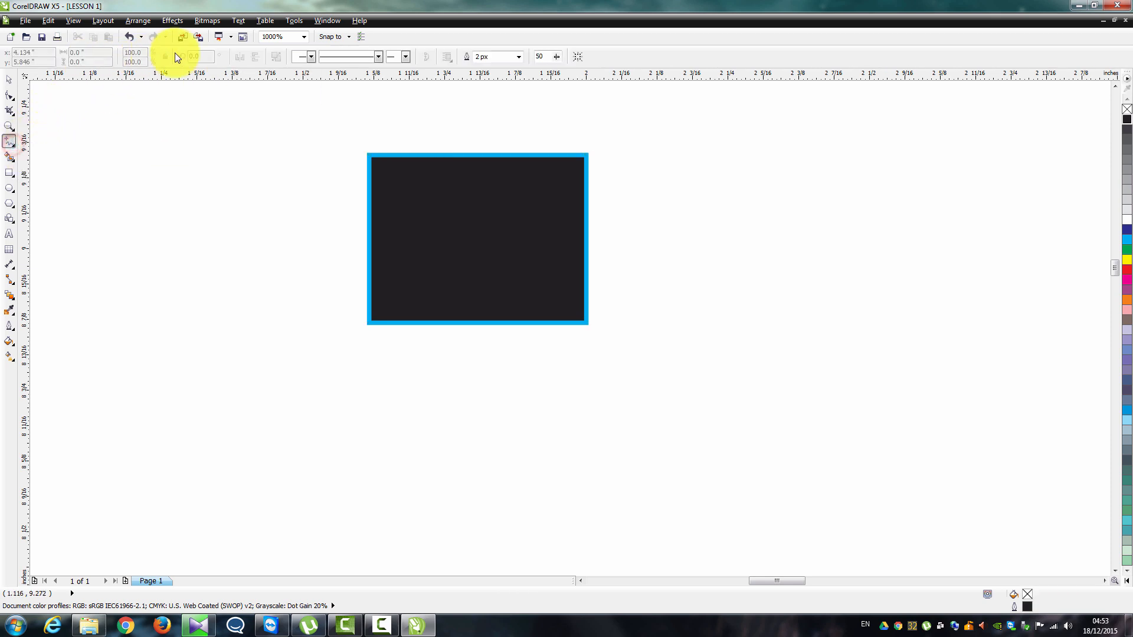
left_click(10, 158)
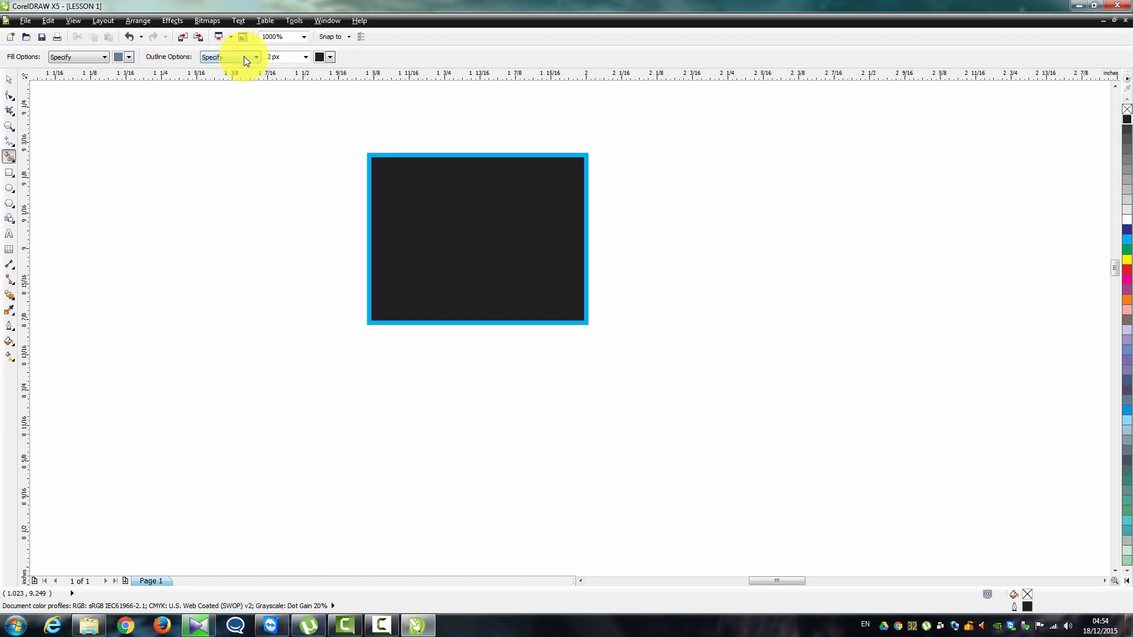
left_click(11, 177)
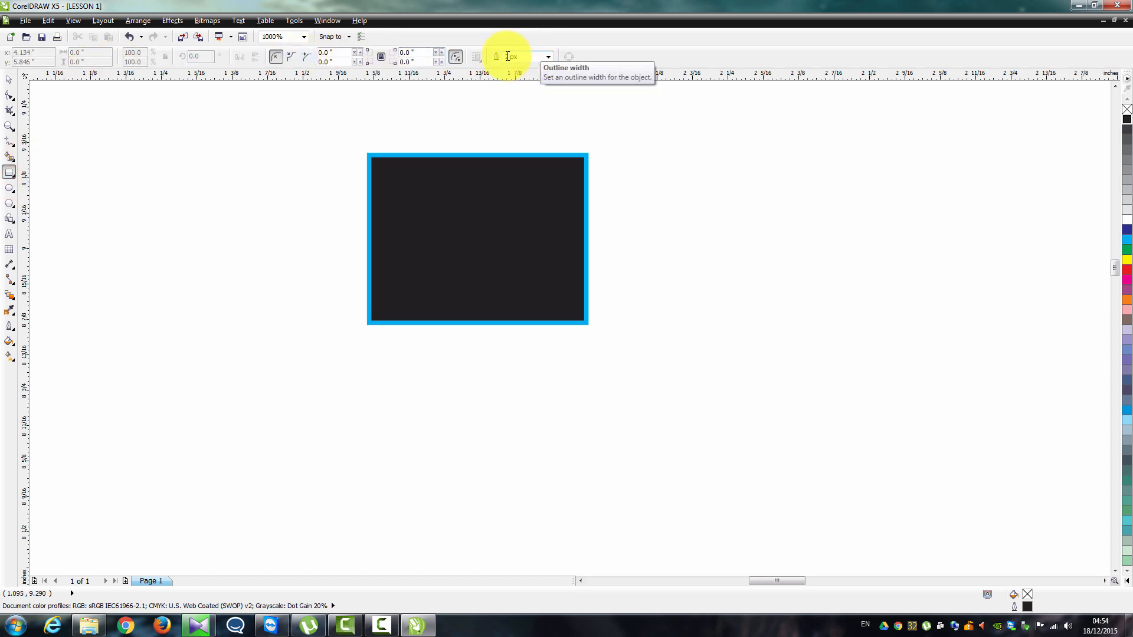
scroll(449, 211, "down", 6)
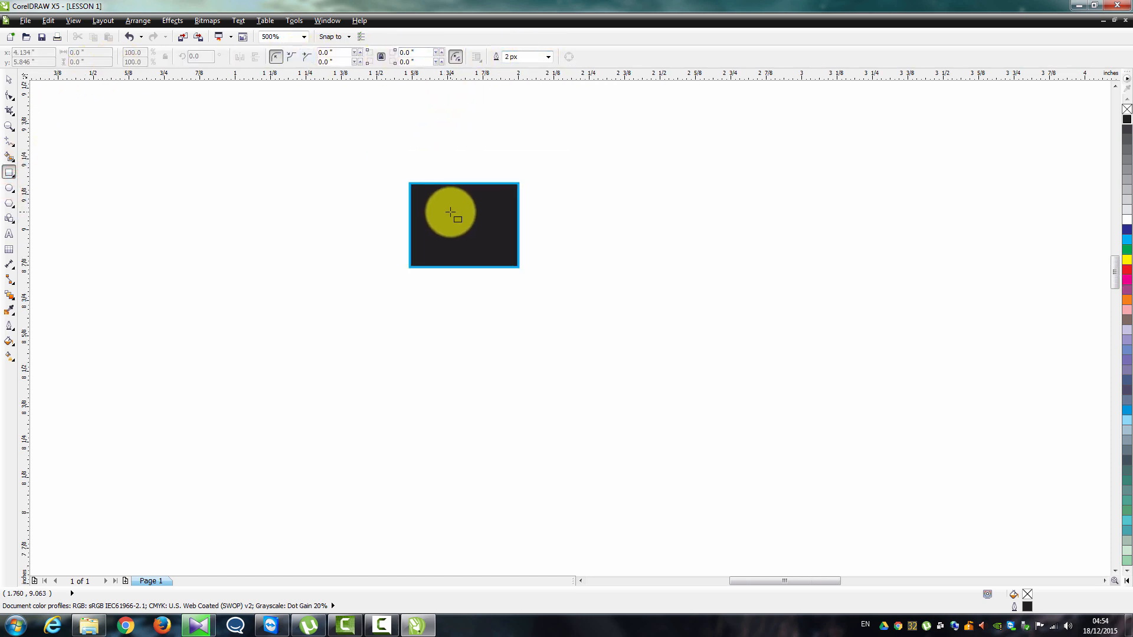
scroll(451, 213, "down", 2)
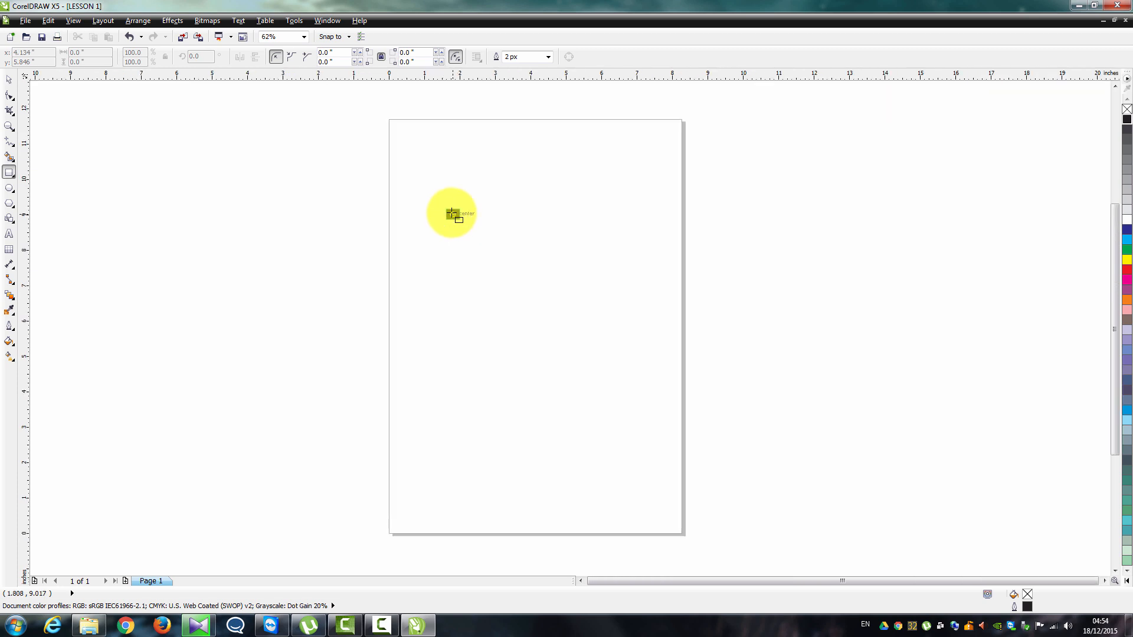
left_click(9, 188)
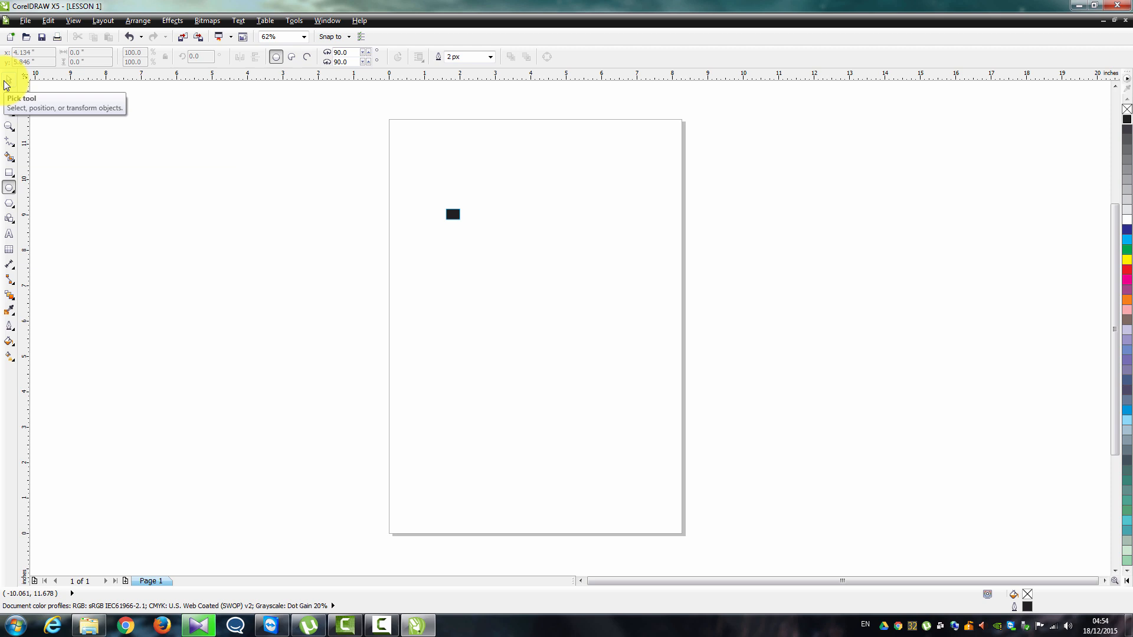
left_click(610, 624)
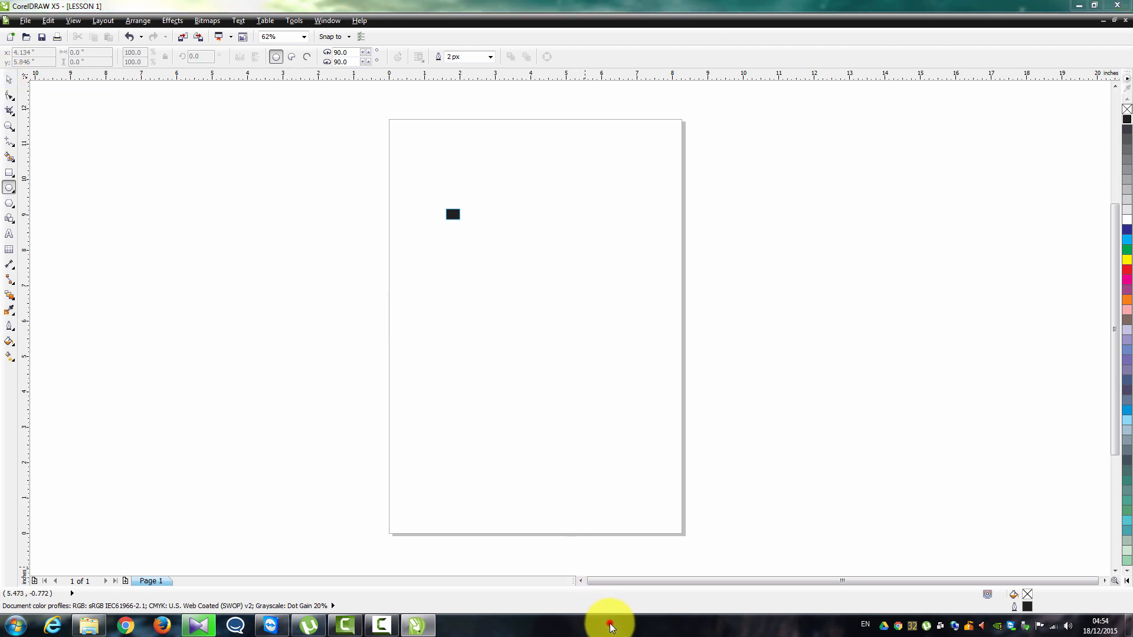